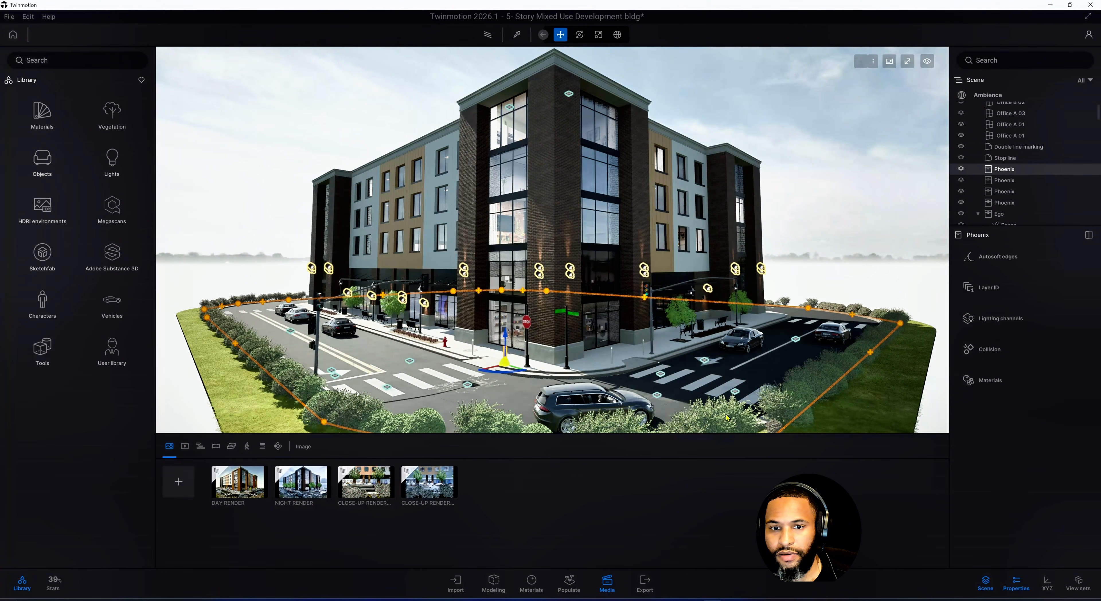
Open the Day Render media and apply the MoAf Overcast 03 HDRI found by searching the library for overcast
scroll(574, 378, "up", 2)
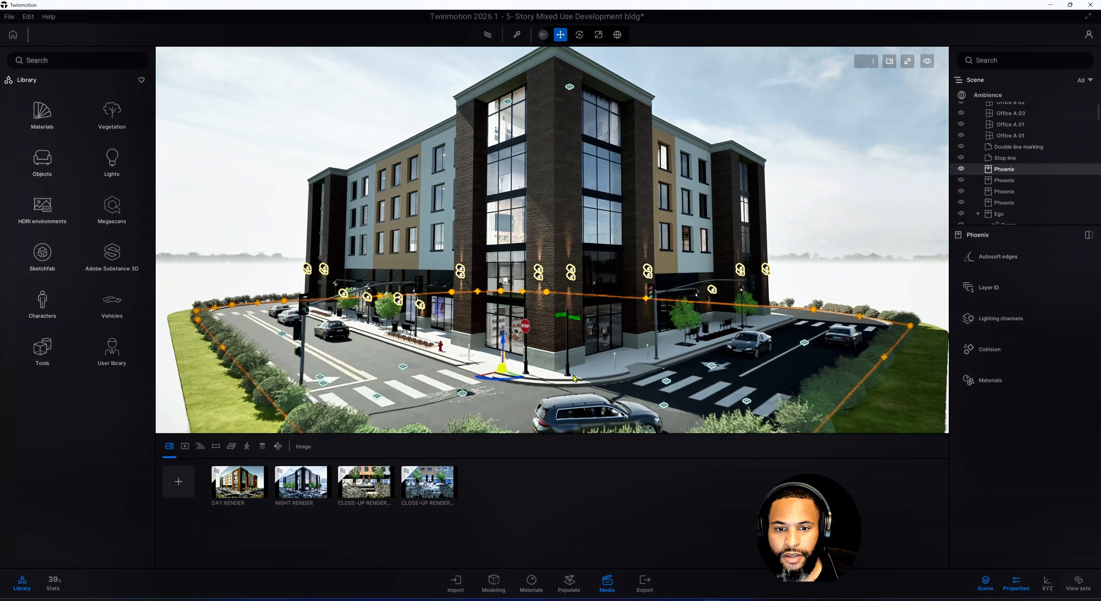
left_click(246, 487)
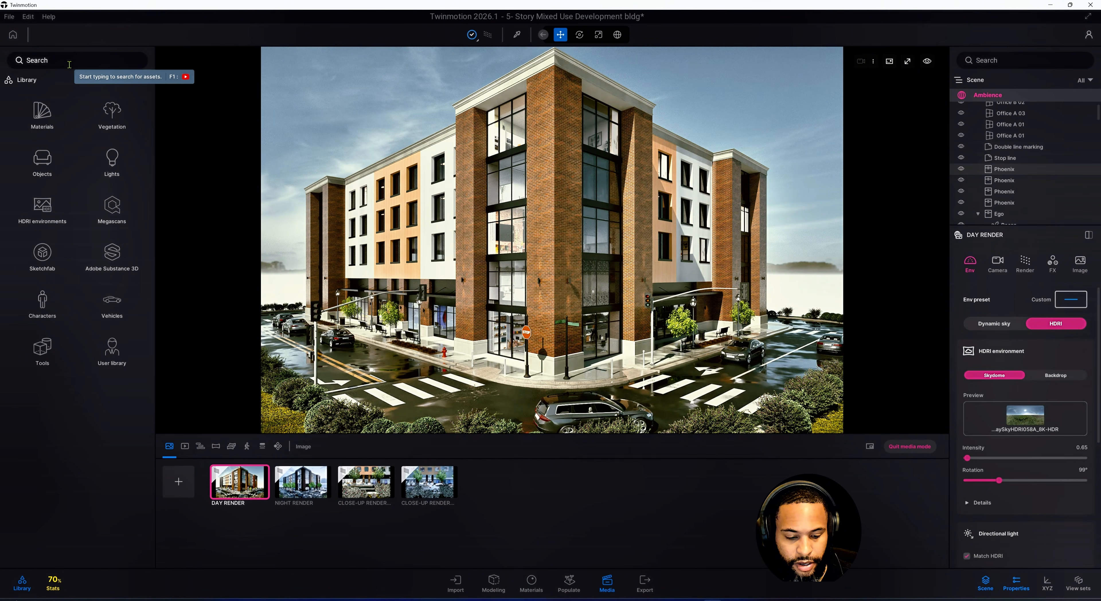
type("OVERCAST")
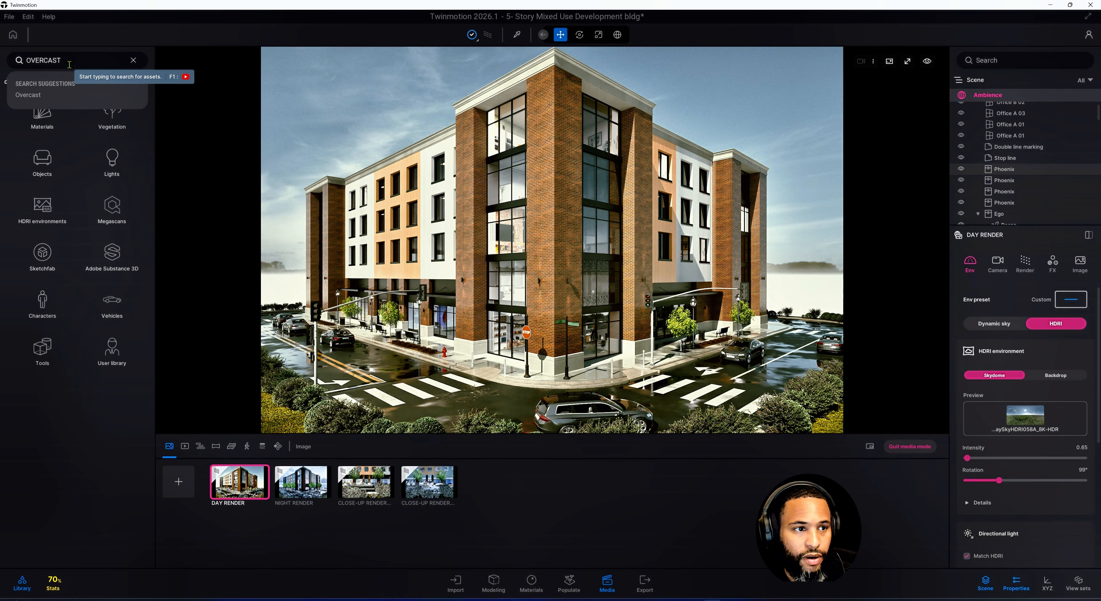
key("Return")
key("Caps_Lock")
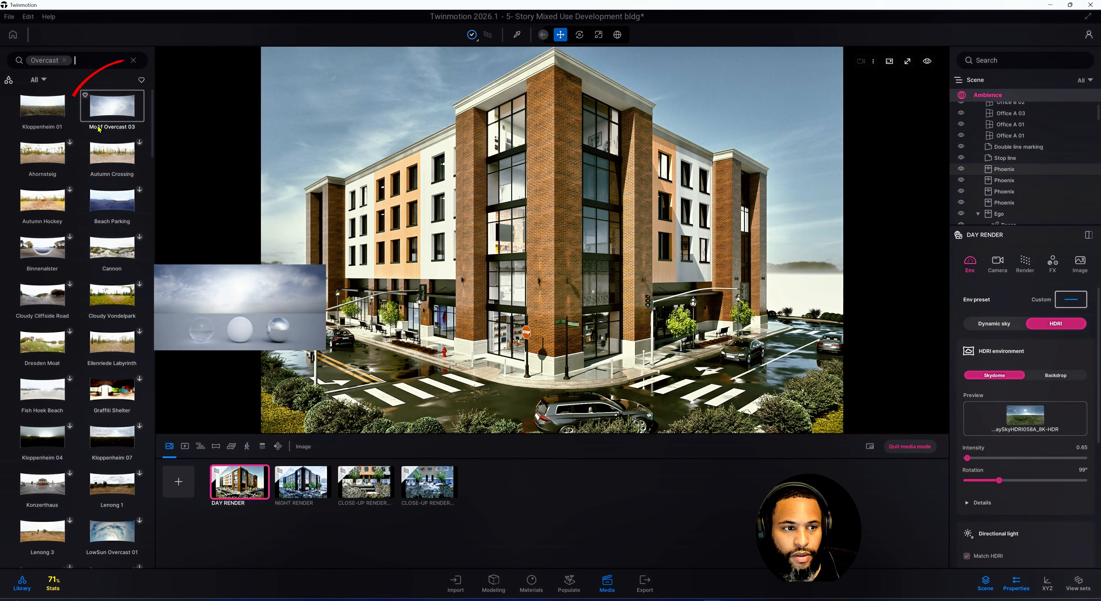
left_click_drag(130, 131, 403, 134)
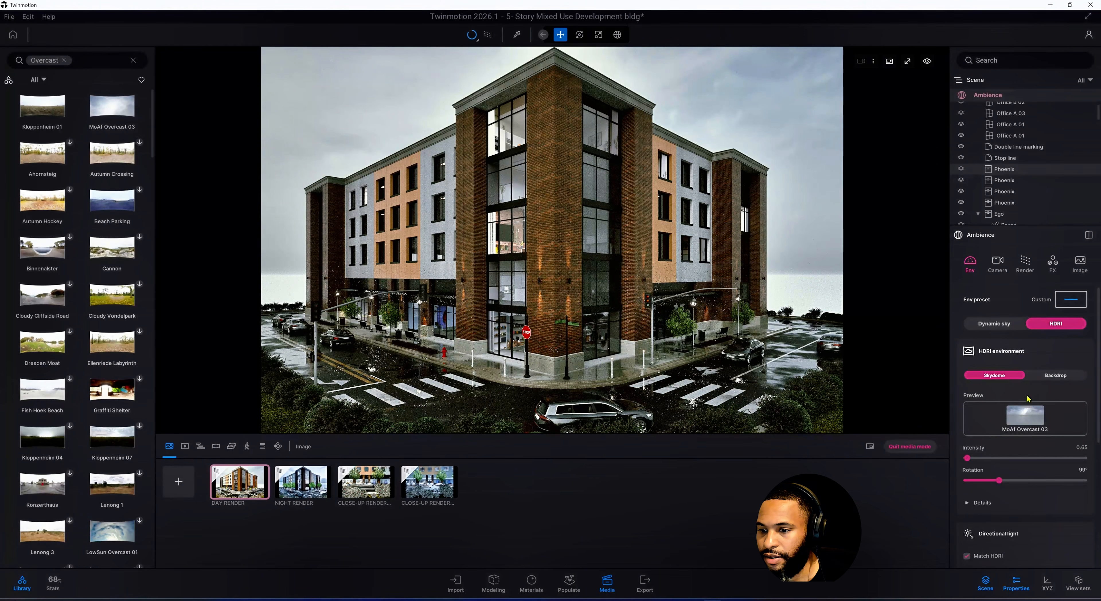
Set the HDRI environment rotation to 275°
scroll(1027, 421, "down", 1)
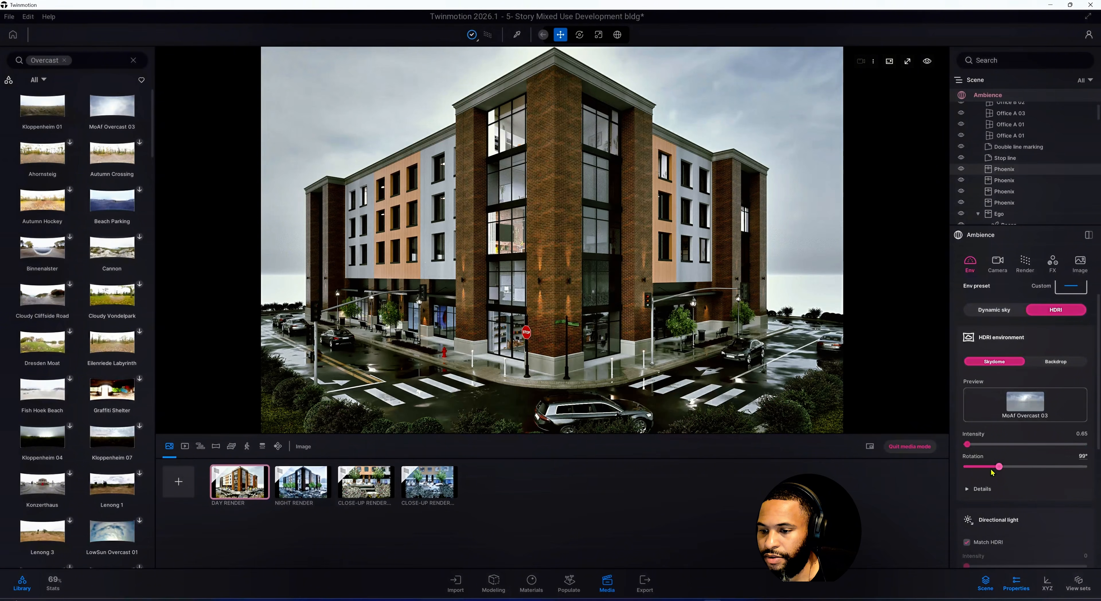
left_click_drag(998, 467, 1062, 466)
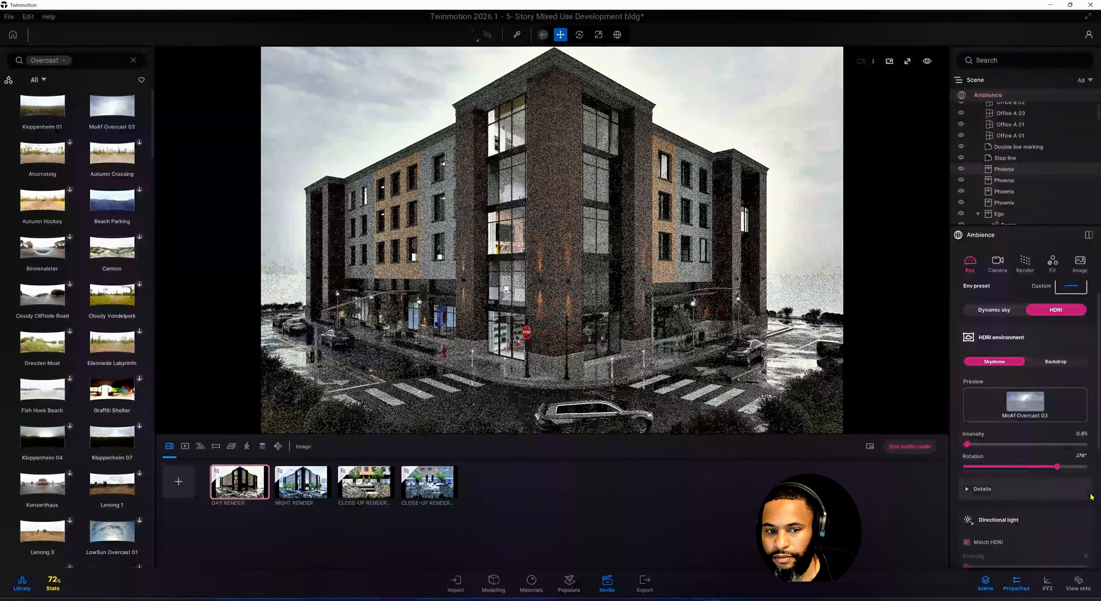
left_click_drag(1041, 455, 1031, 459)
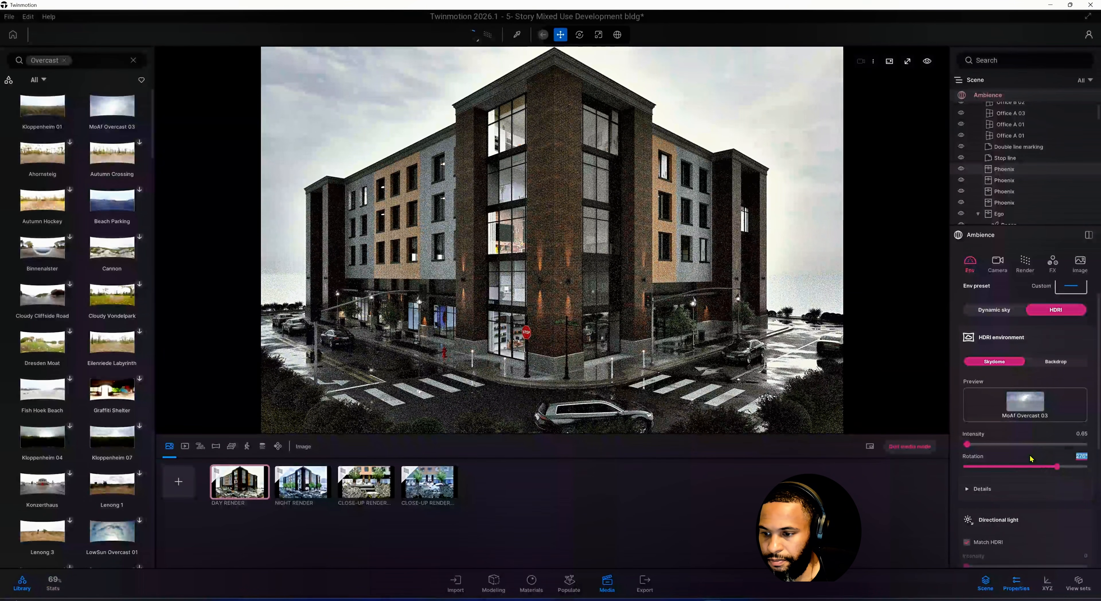
type("275")
key("Return")
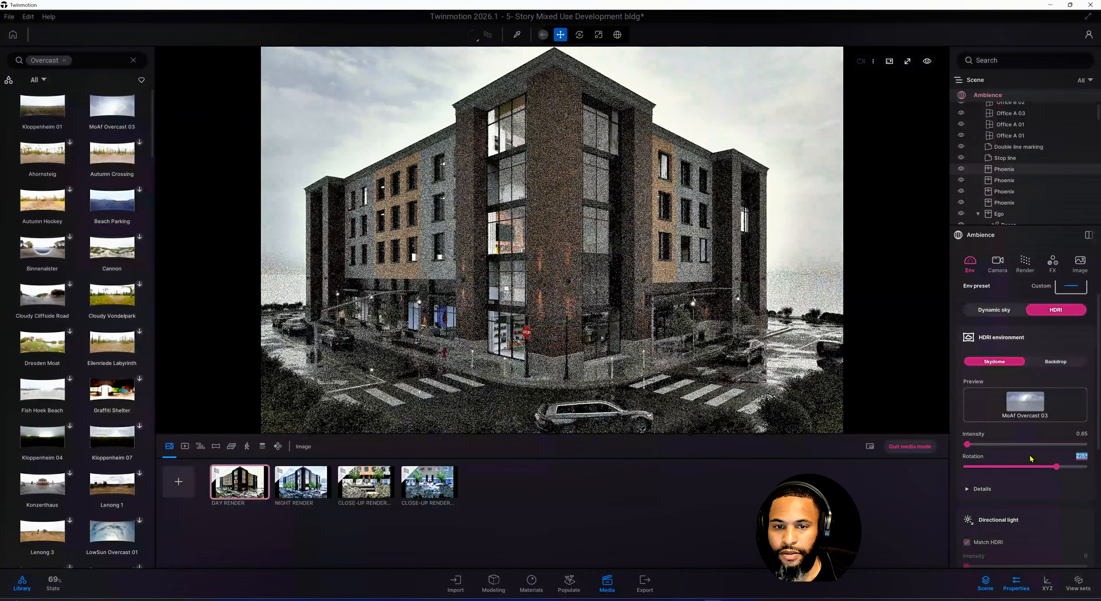
left_click(1032, 494)
left_click(1031, 498)
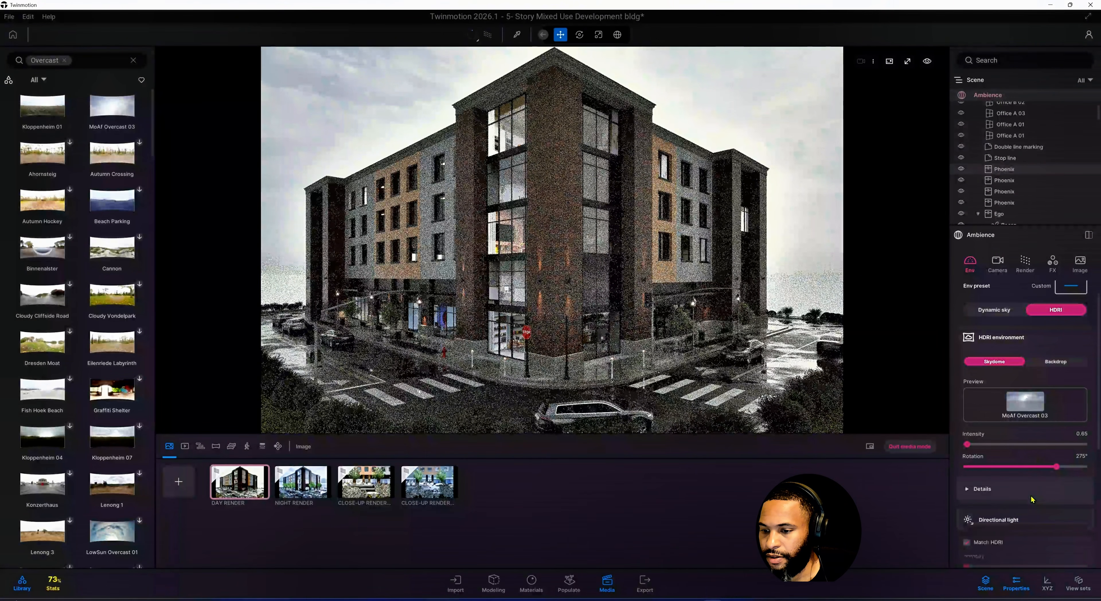
Clear the library search and exit media mode back to the scene view
scroll(1031, 499, "down", 3)
scroll(1032, 500, "down", 3)
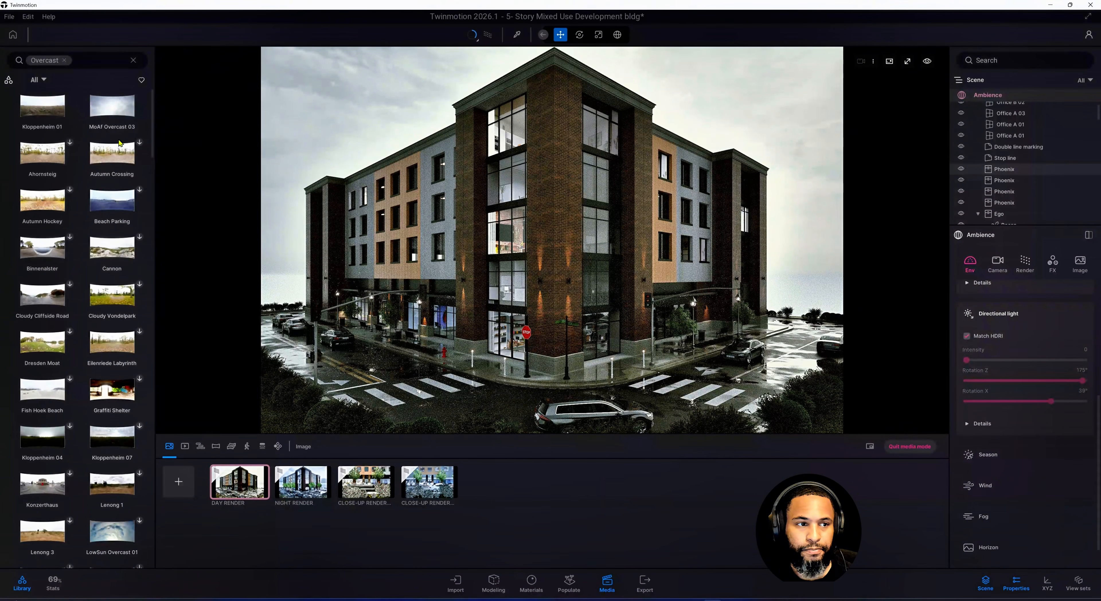
left_click(65, 59)
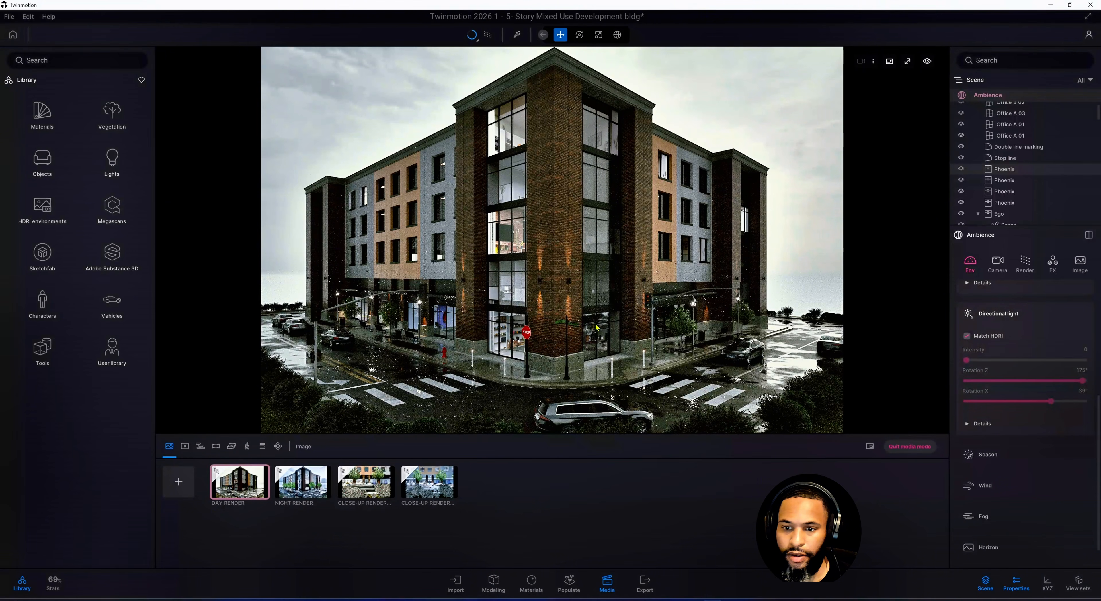
left_click(901, 447)
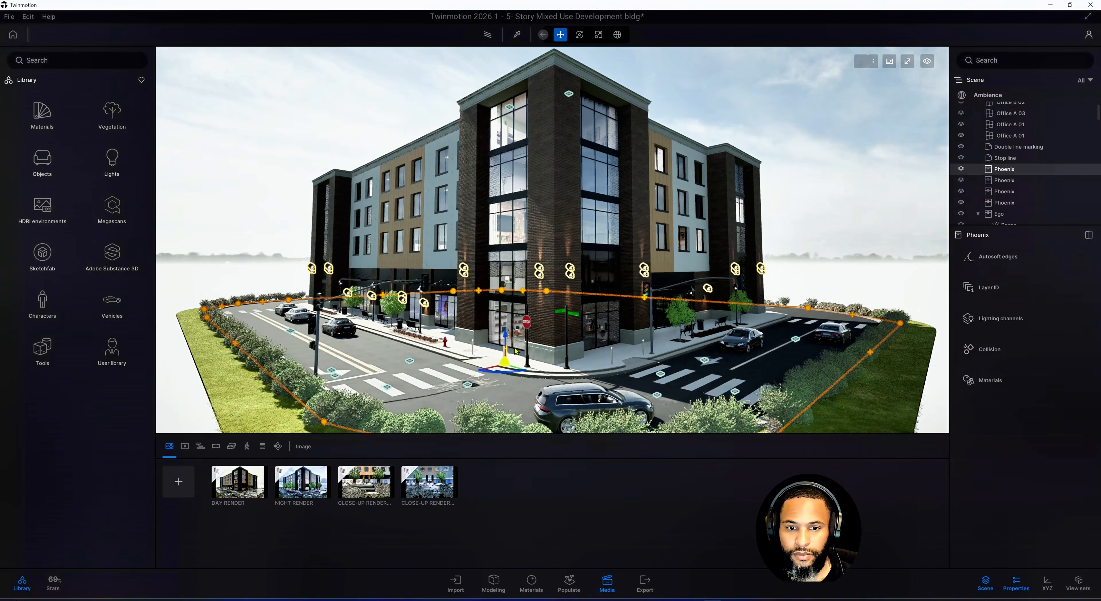
Inspect the wall-mounted IES 28 light fixture on the corner brick column
left_click(534, 279)
scroll(536, 280, "up", 5)
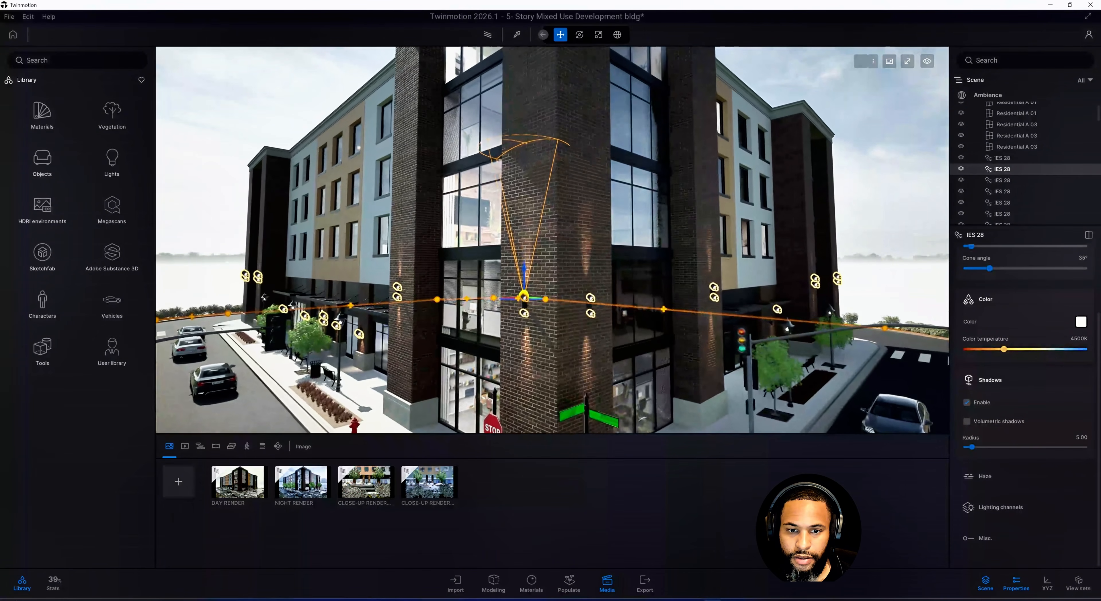
middle_click_drag(536, 280, 552, 252)
scroll(590, 320, "up", 6)
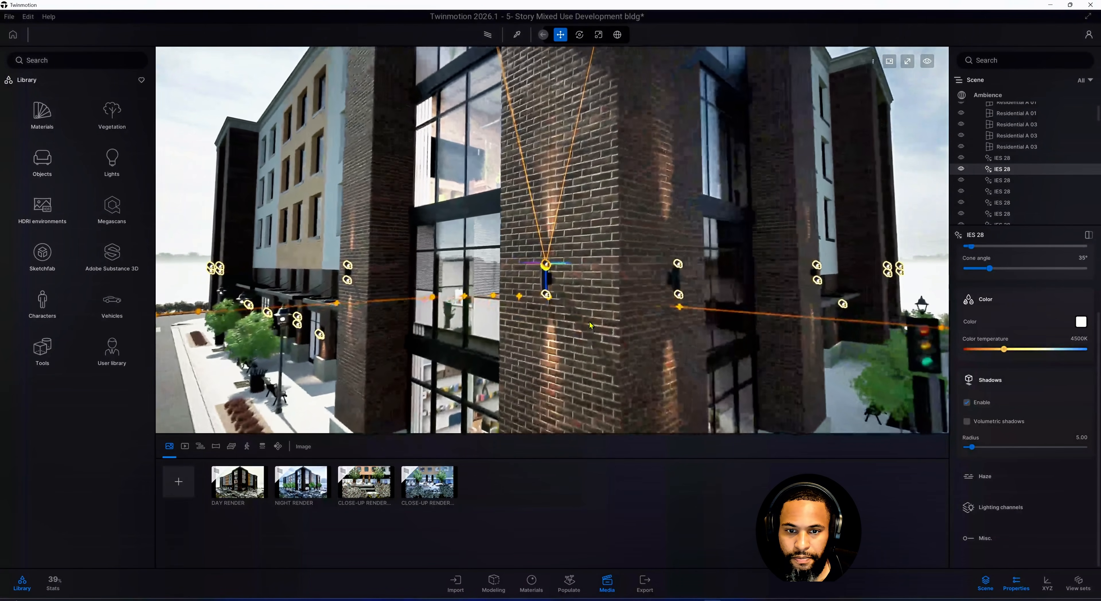
middle_click_drag(589, 321, 763, 349, "shift")
scroll(590, 326, "up", 5)
middle_click_drag(590, 326, 646, 324)
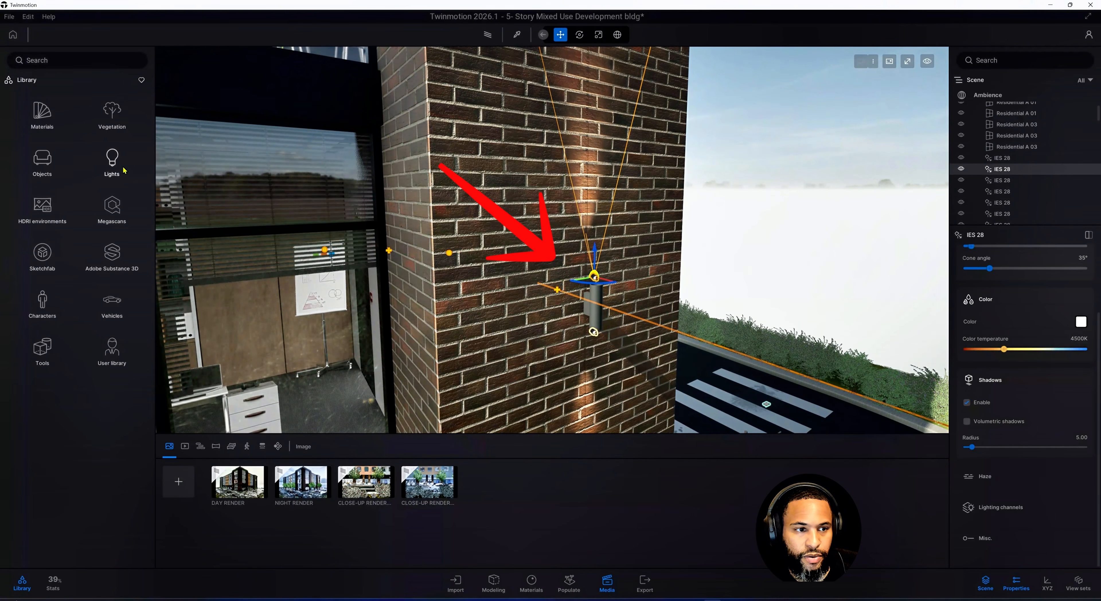
Browse the Lights library down to the IES 28 preset
left_click(115, 160)
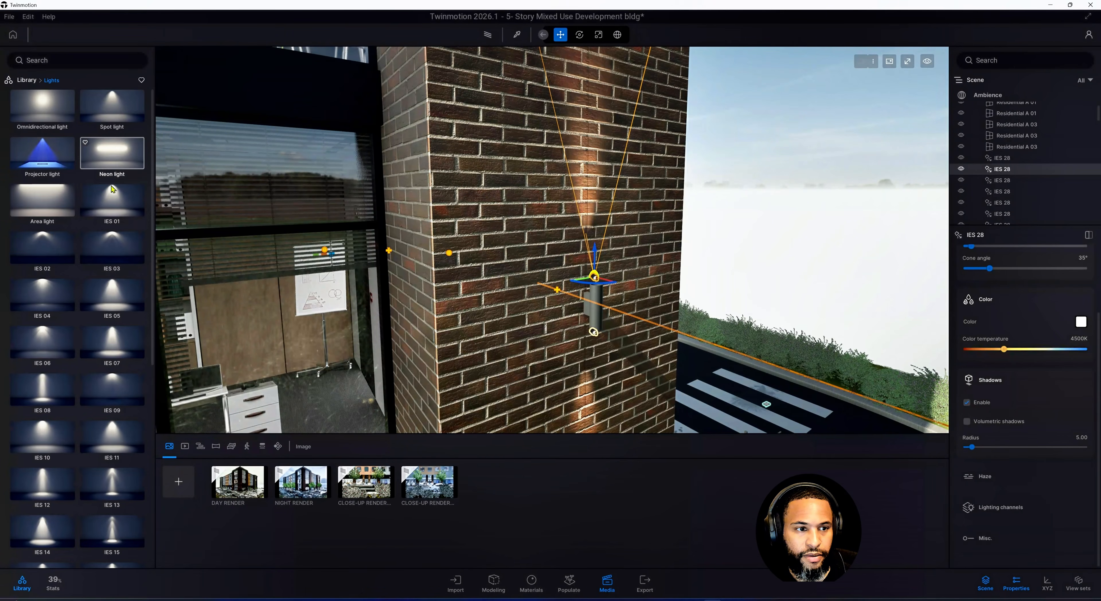
scroll(72, 309, "down", 2)
scroll(72, 308, "down", 5)
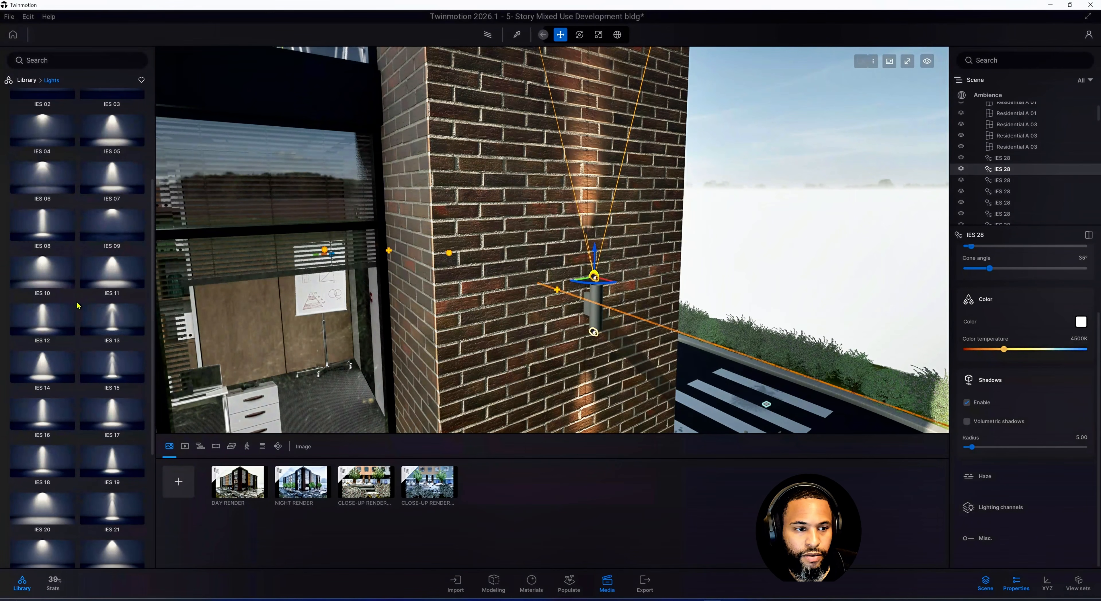
scroll(98, 306, "down", 3)
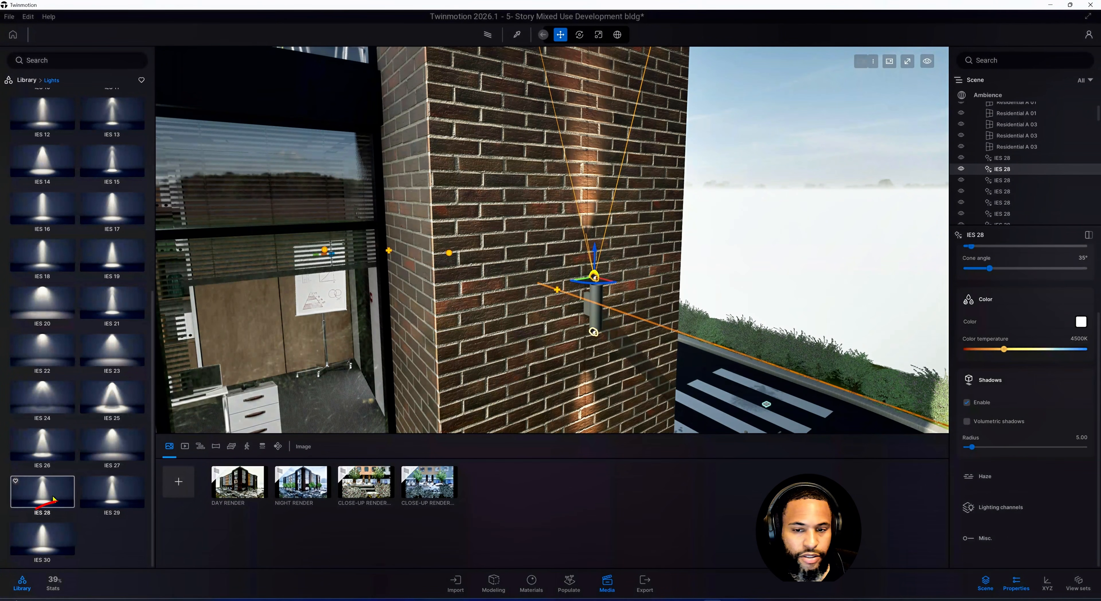
Examine the fixture's lower and upper IES lights by selecting each in turn
middle_click_drag(605, 347, 581, 315)
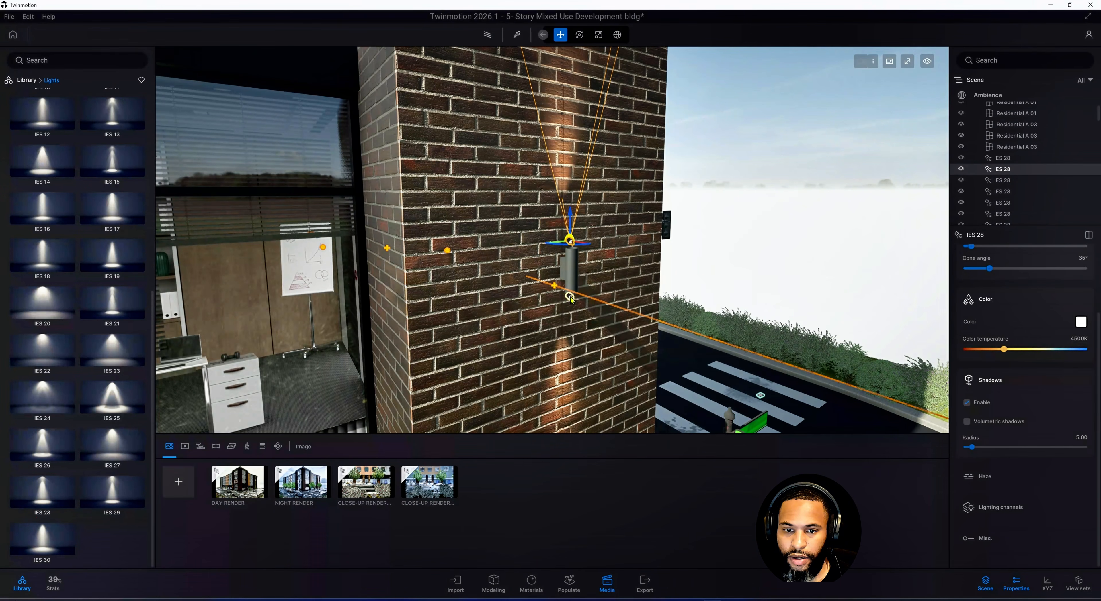
left_click(570, 298)
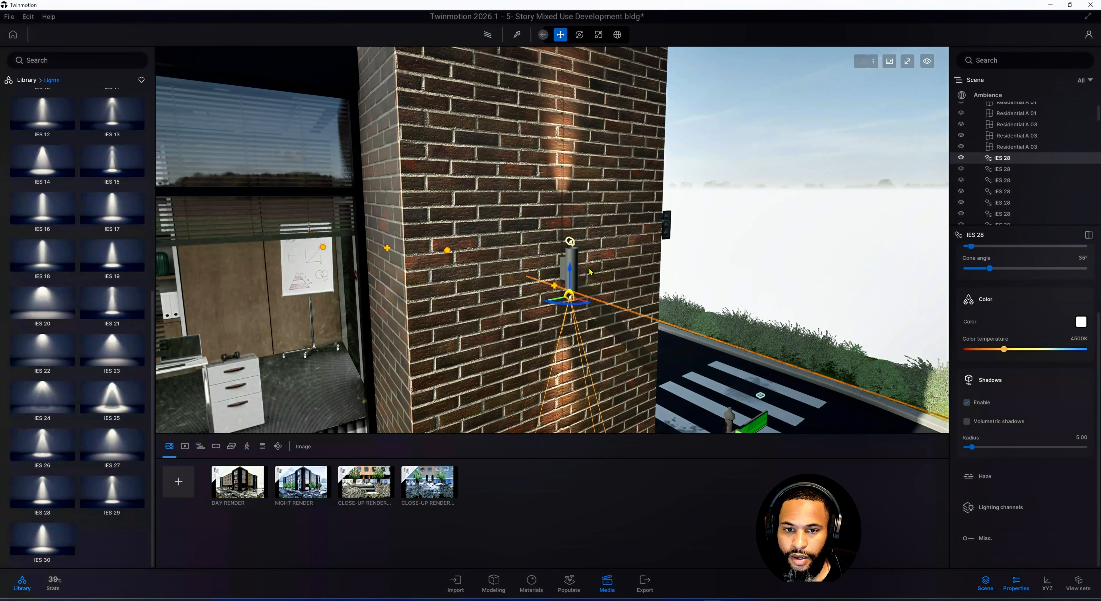
scroll(560, 257, "up", 5)
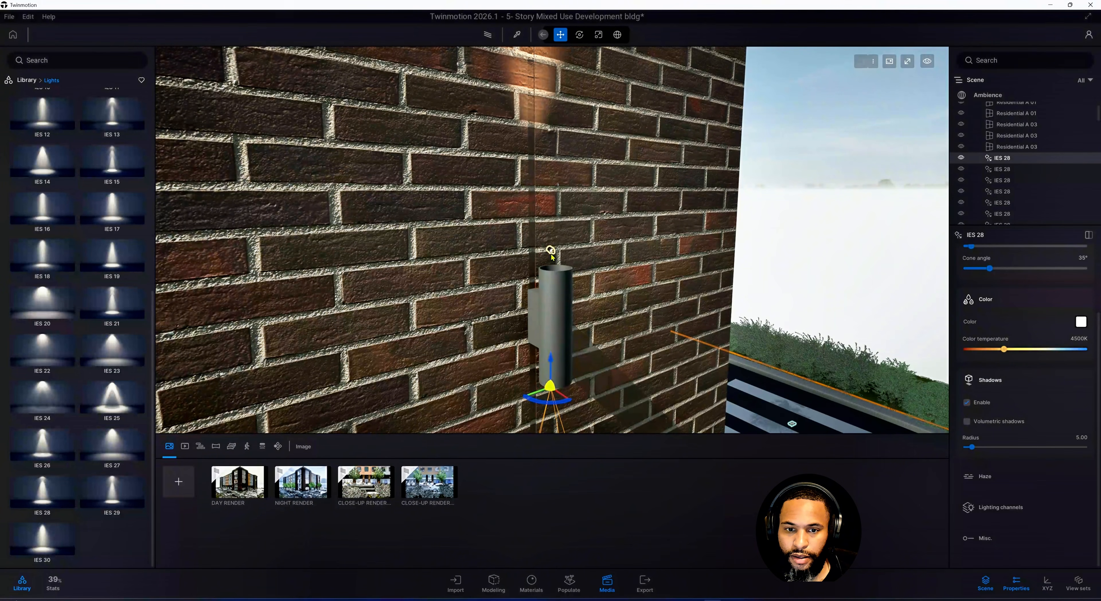
left_click(551, 251)
scroll(551, 256, "down", 5)
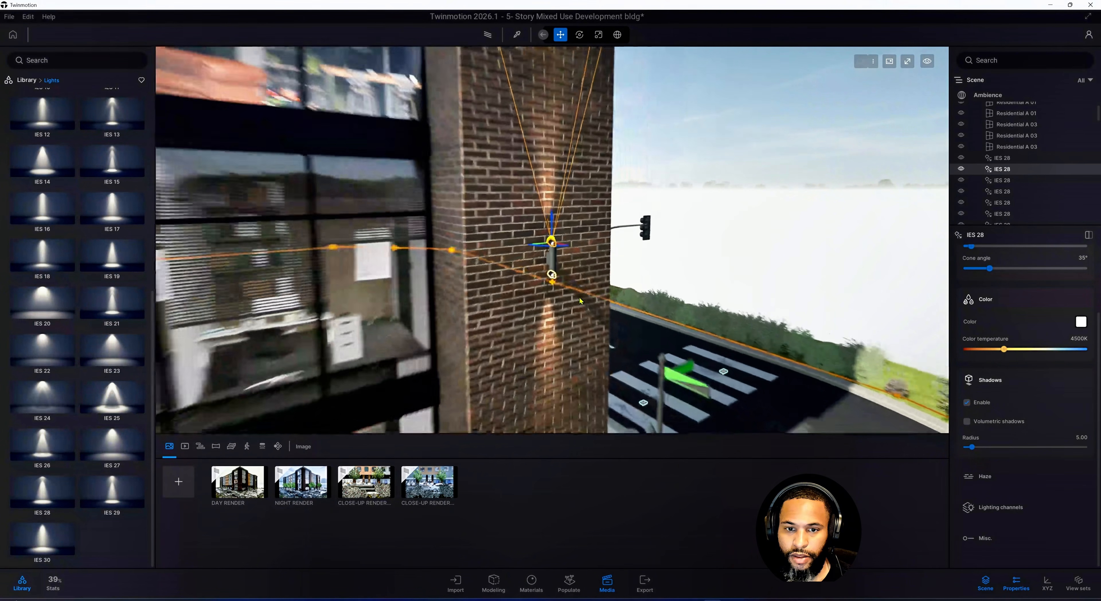
middle_click_drag(552, 256, 197, 255, "shift")
scroll(597, 307, "down", 8)
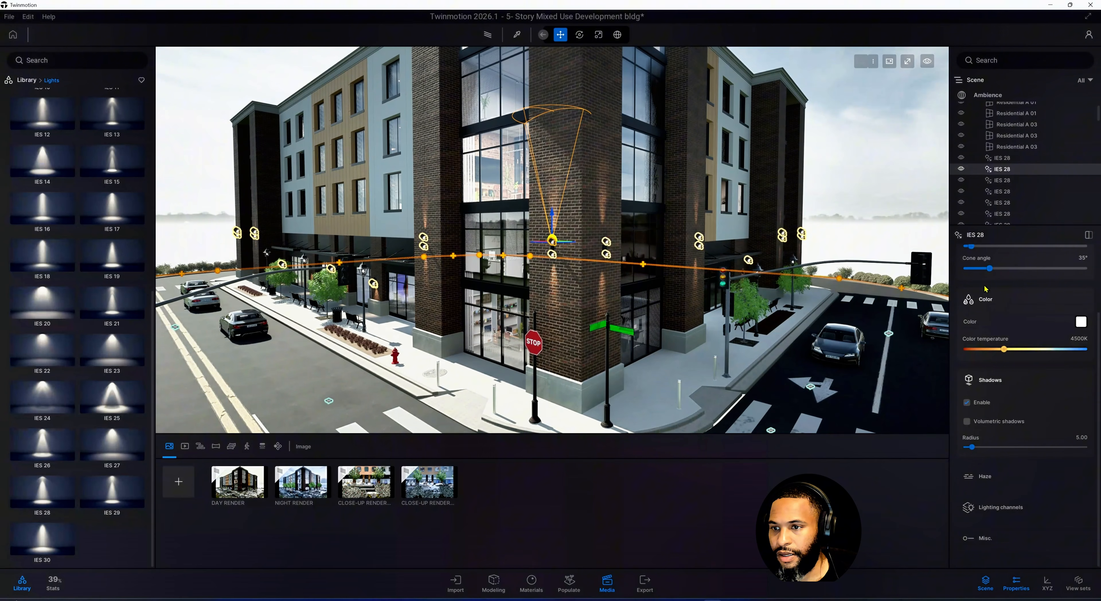
Select all IES 28 wall lights in the scene list and set their intensity to 0.08
left_click(1011, 160)
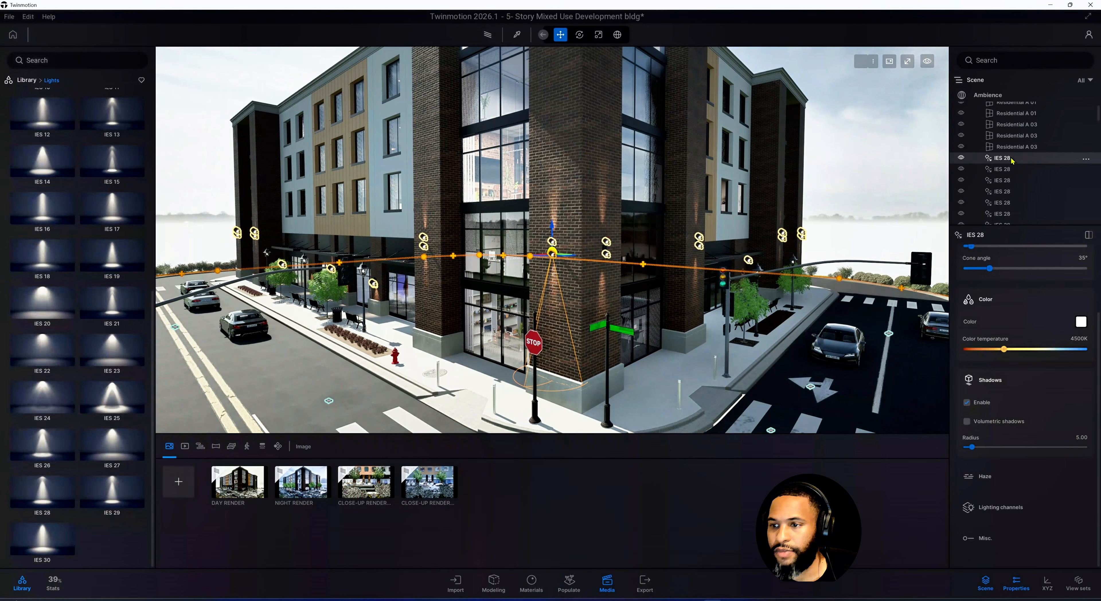
scroll(1018, 167, "down", 2)
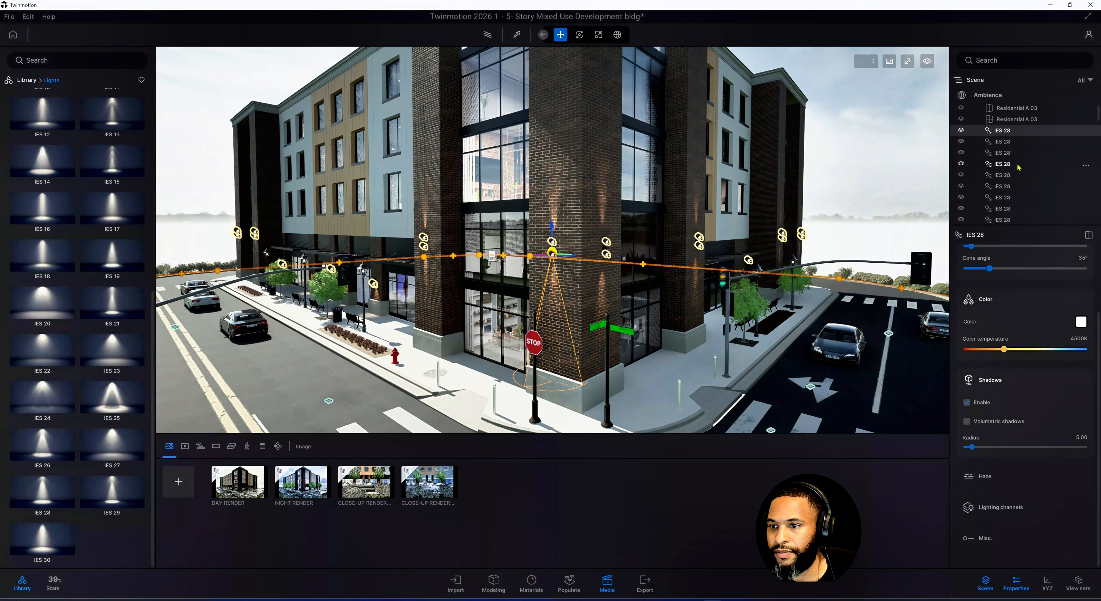
scroll(1018, 167, "down", 2)
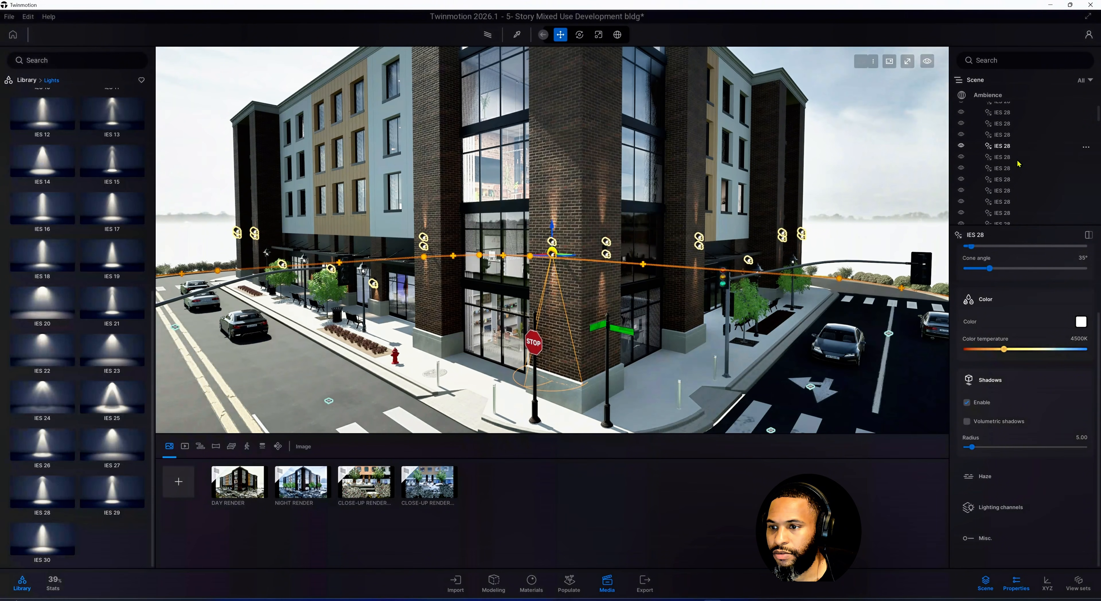
scroll(1018, 164, "down", 4)
left_click(1014, 178, "shift")
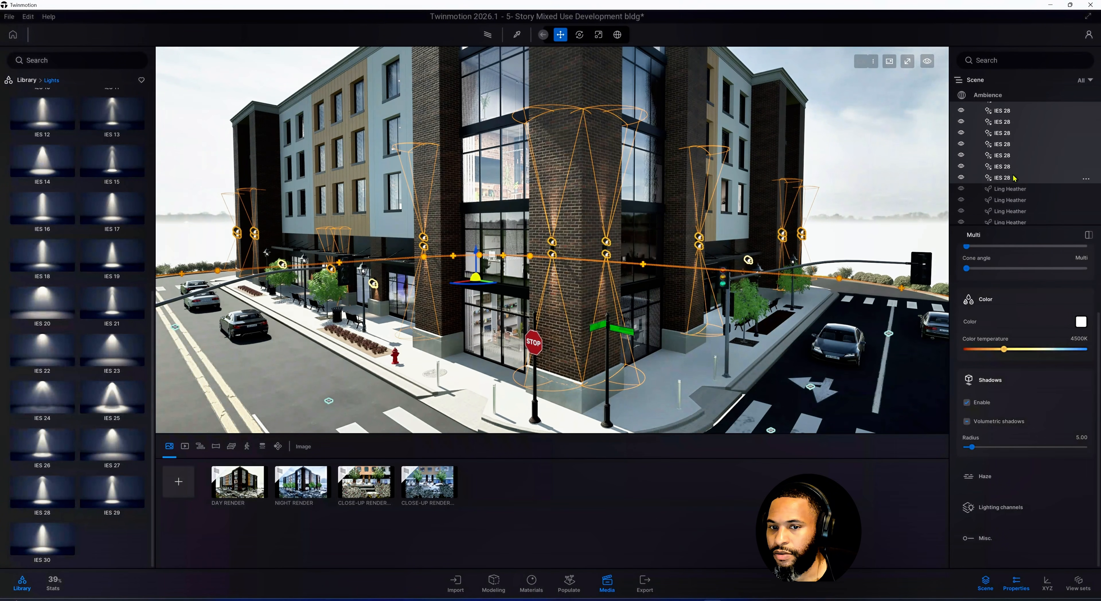
scroll(555, 271, "up", 5)
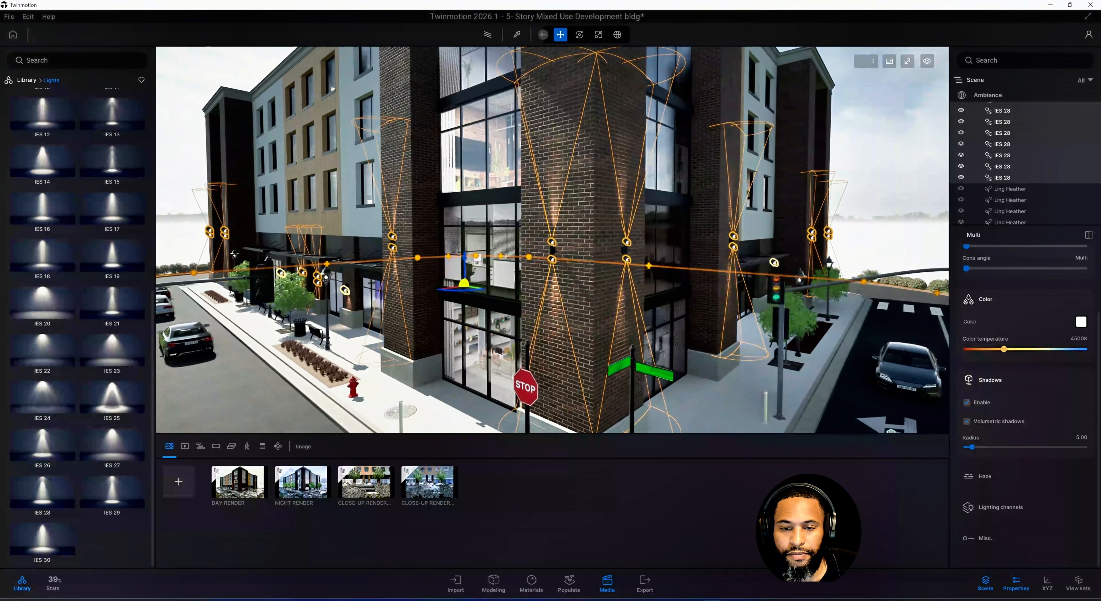
middle_click_drag(808, 292, 766, 270)
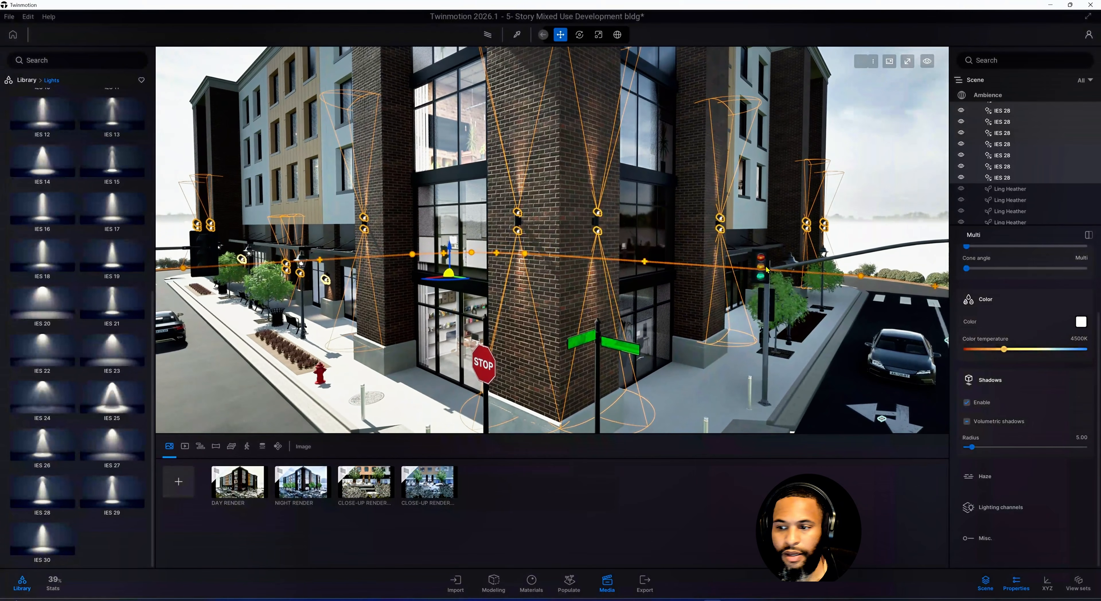
scroll(1030, 299, "up", 4)
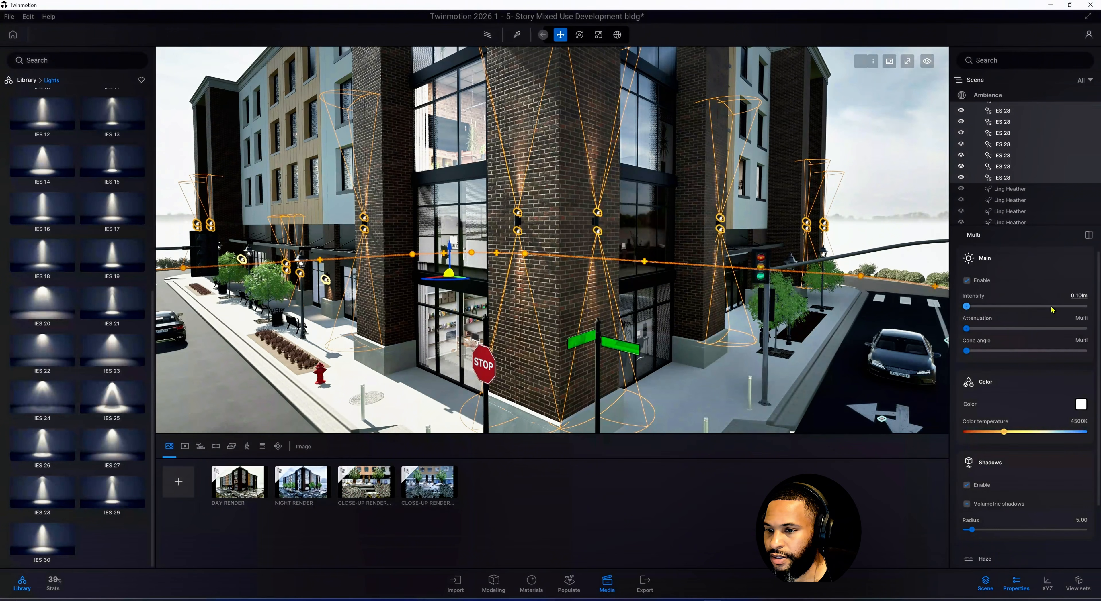
left_click(1088, 295)
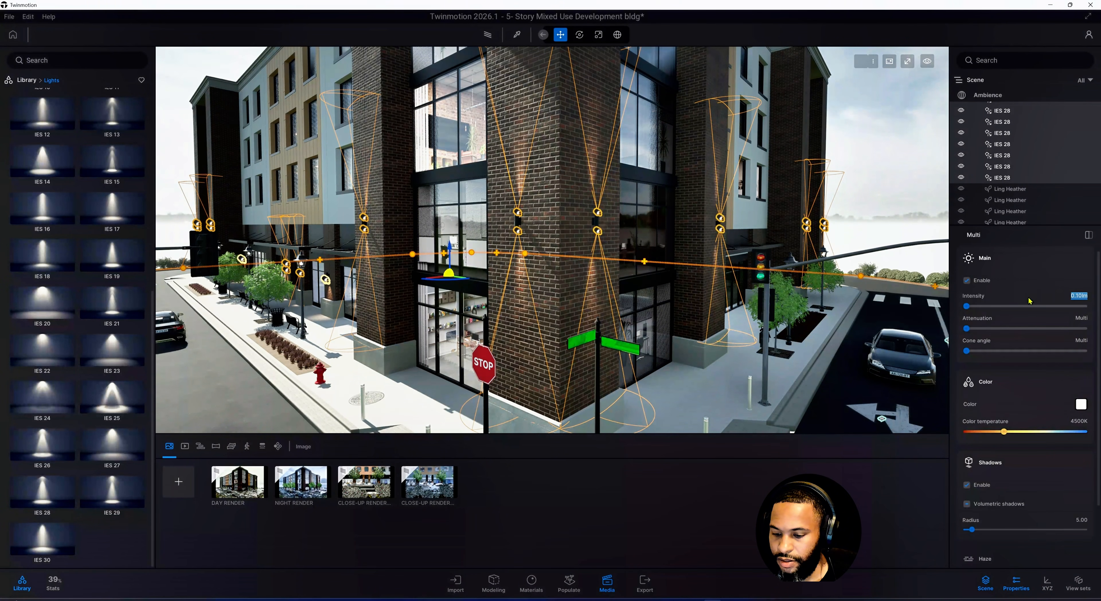
type("0.8")
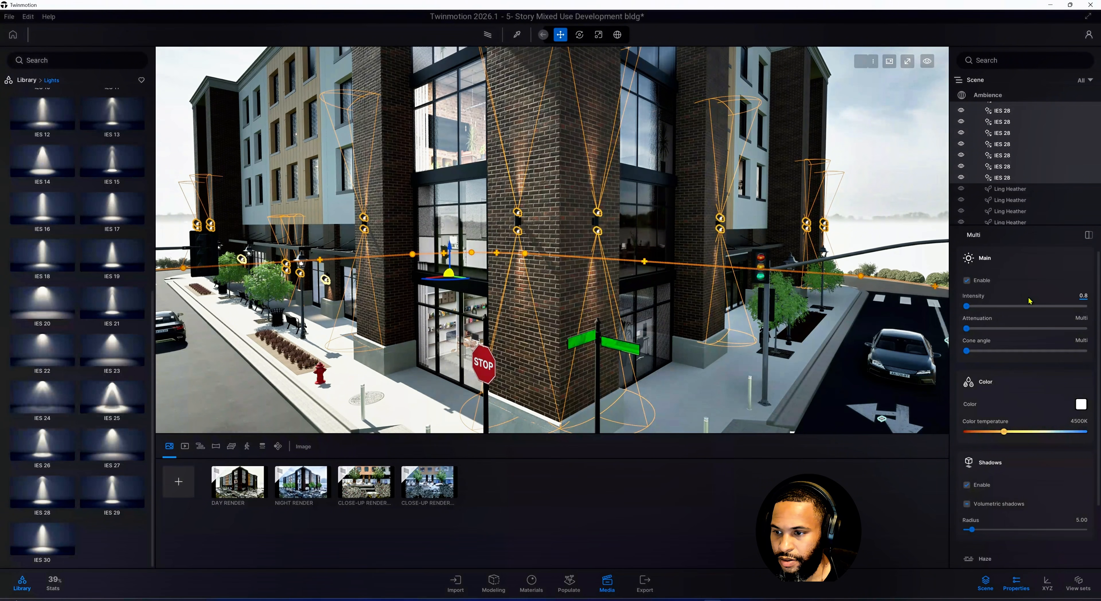
key("Return")
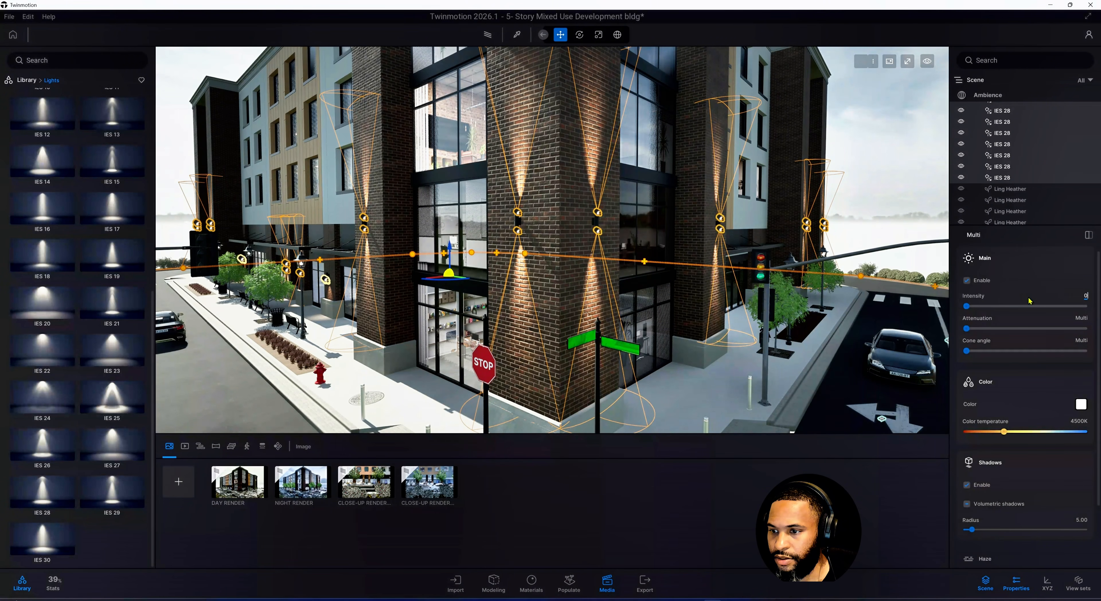
type(".08")
key("Return")
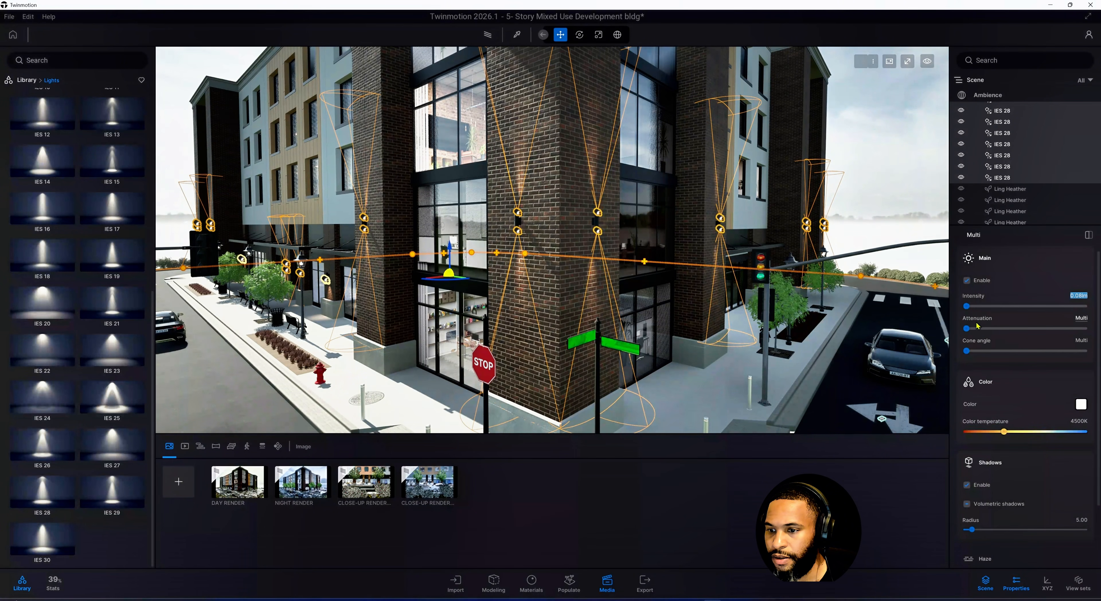
Try raising the attenuation of the selected IES 28 lights, then undo the change
left_click_drag(966, 328, 972, 329)
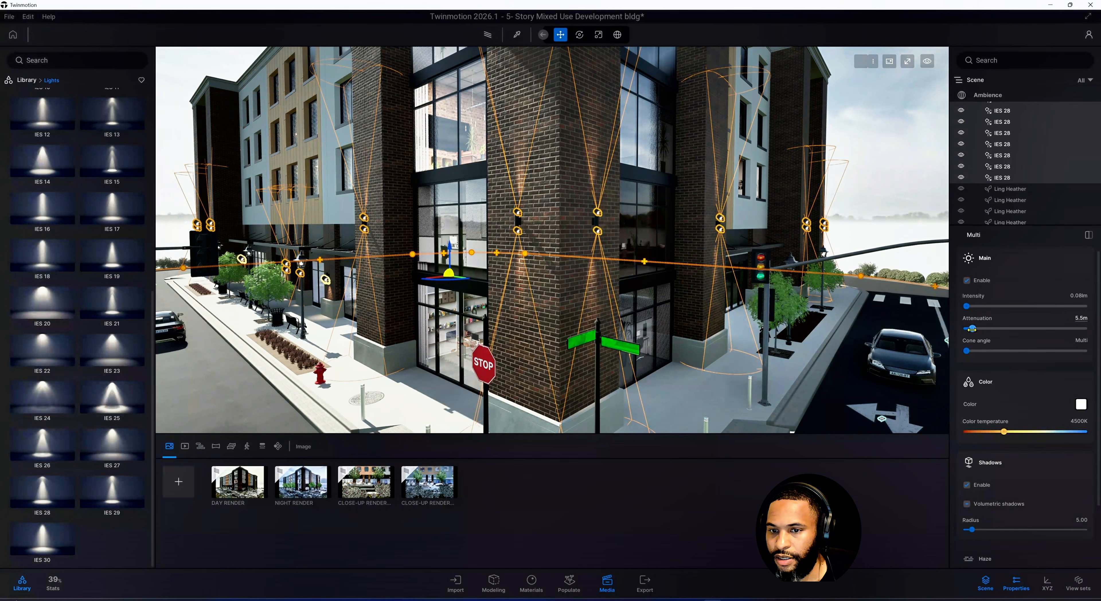
key("ctrl+z")
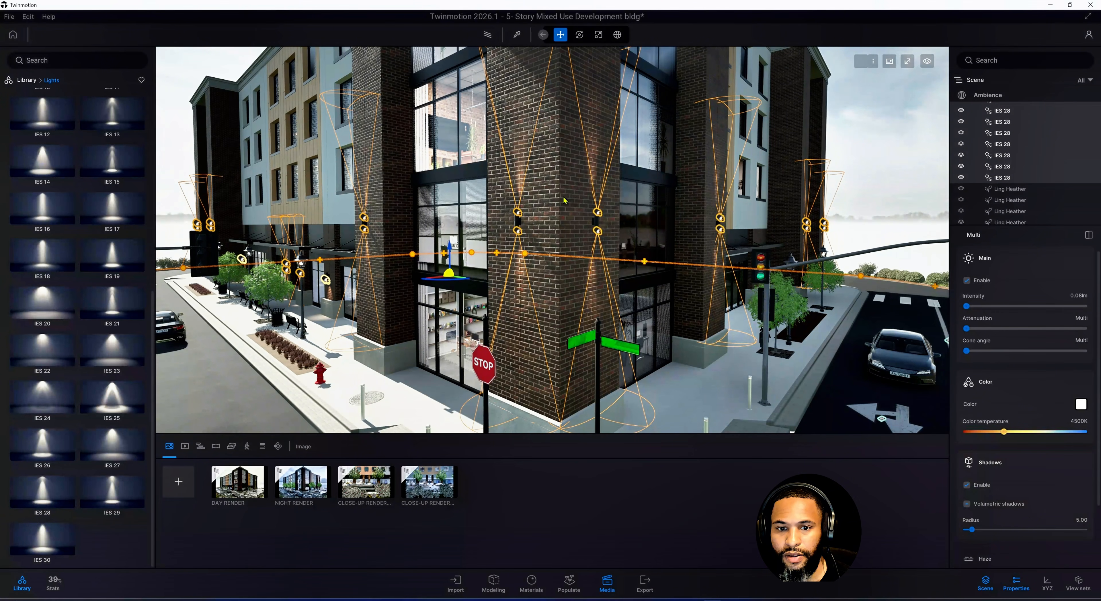
Orbit around the corner building to inspect the effect of the IES 28 wall lights
middle_click_drag(564, 198, 567, 356)
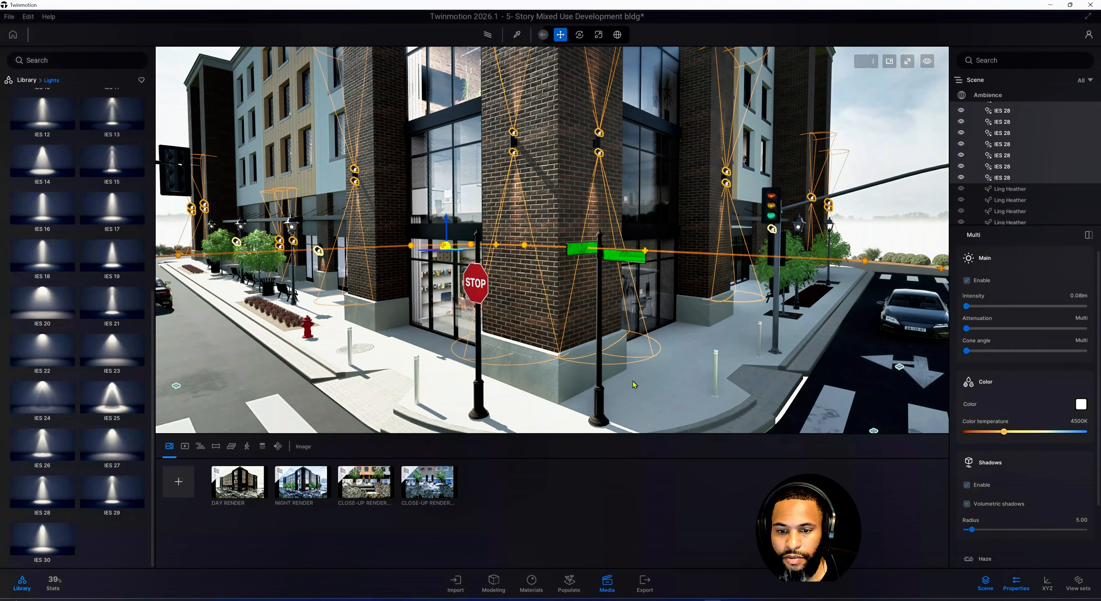
middle_click_drag(611, 339, 624, 427)
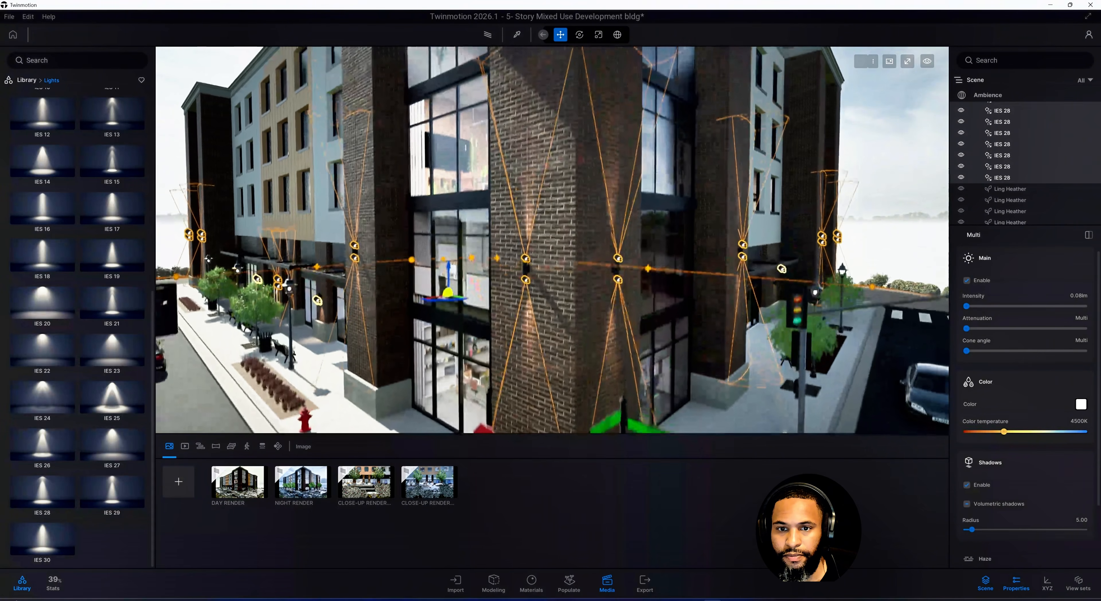
middle_click_drag(593, 121, 570, 281)
scroll(572, 121, "down", 2)
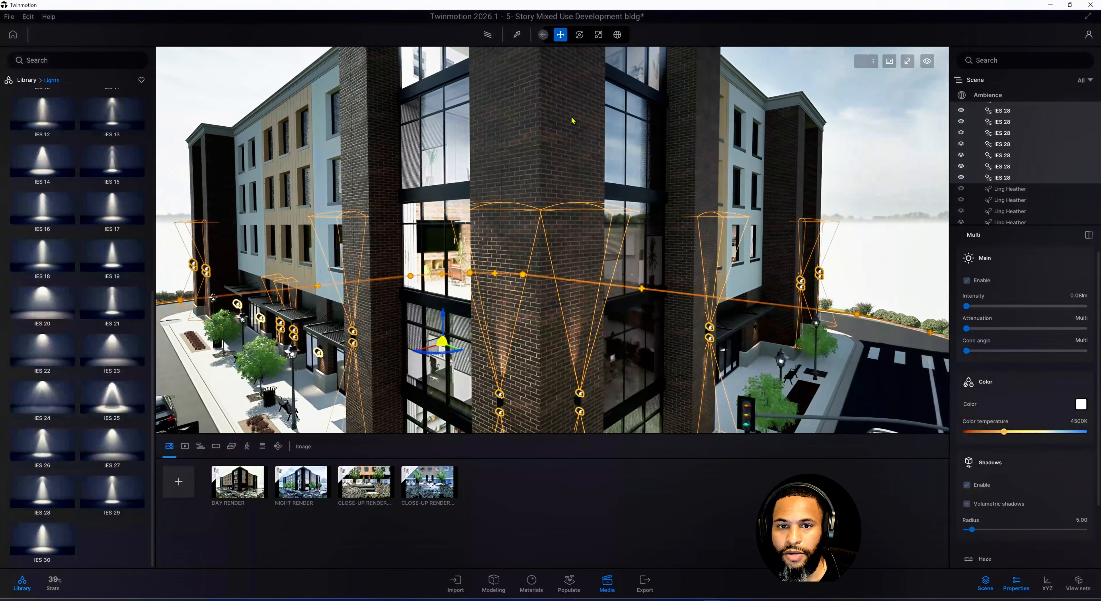
middle_click_drag(850, 423, 855, 362)
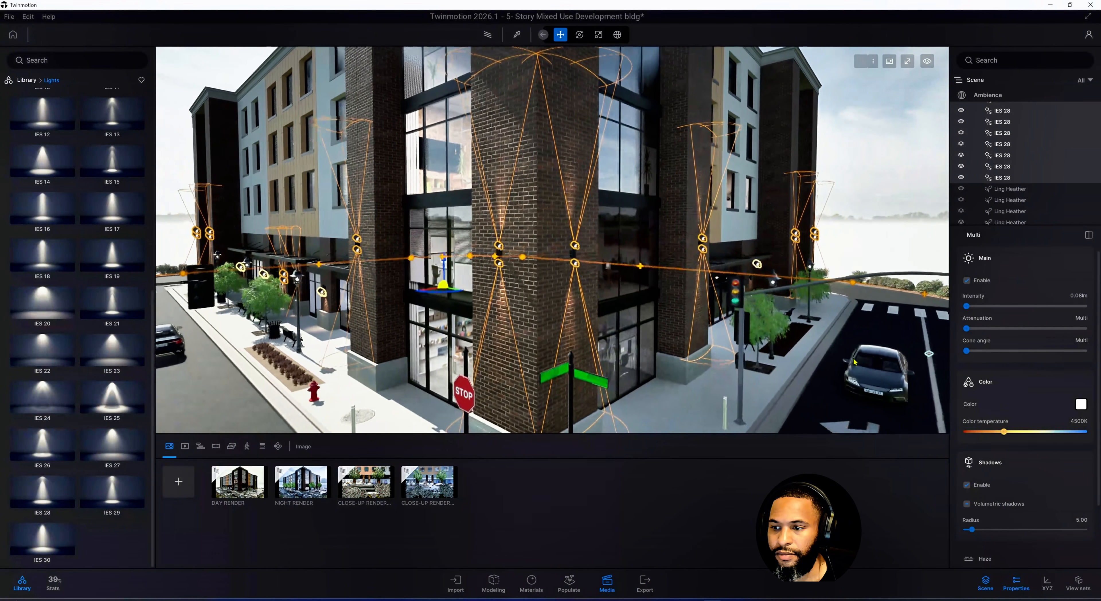
middle_click_drag(709, 363, 704, 332)
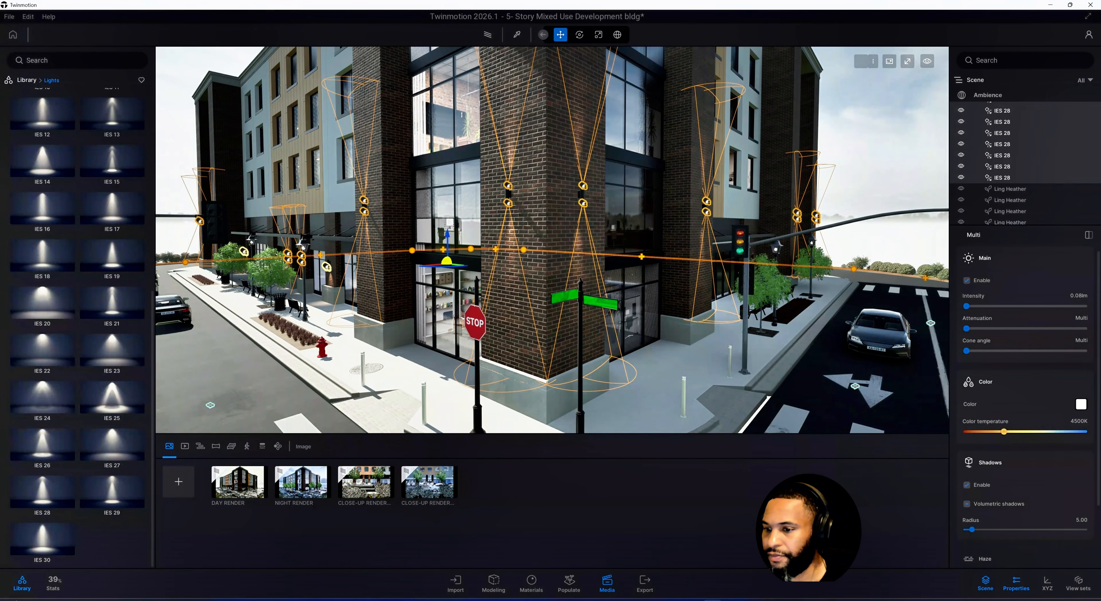
Set the colour temperature of the selected IES 28 lights to 4700 K
scroll(959, 402, "down", 1)
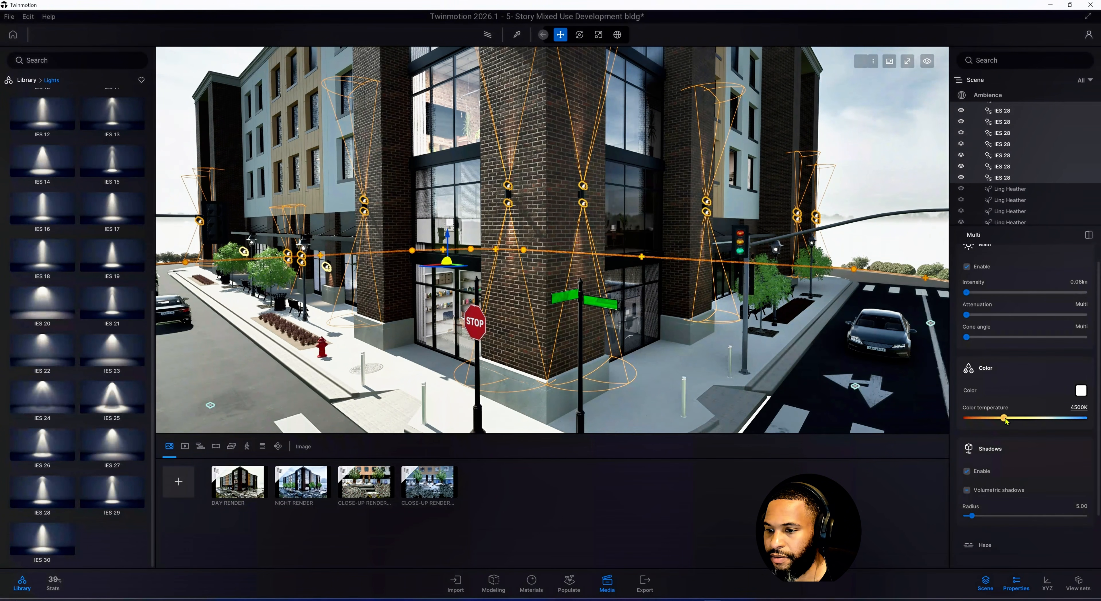
left_click(1078, 408)
left_click_drag(1006, 418, 1054, 419)
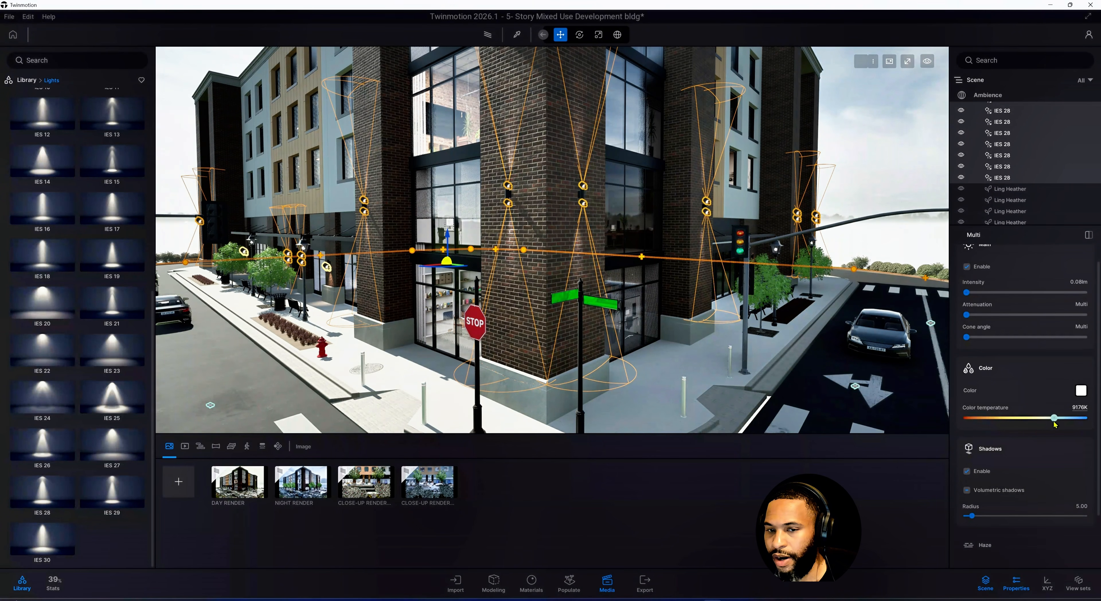
key("ctrl+z")
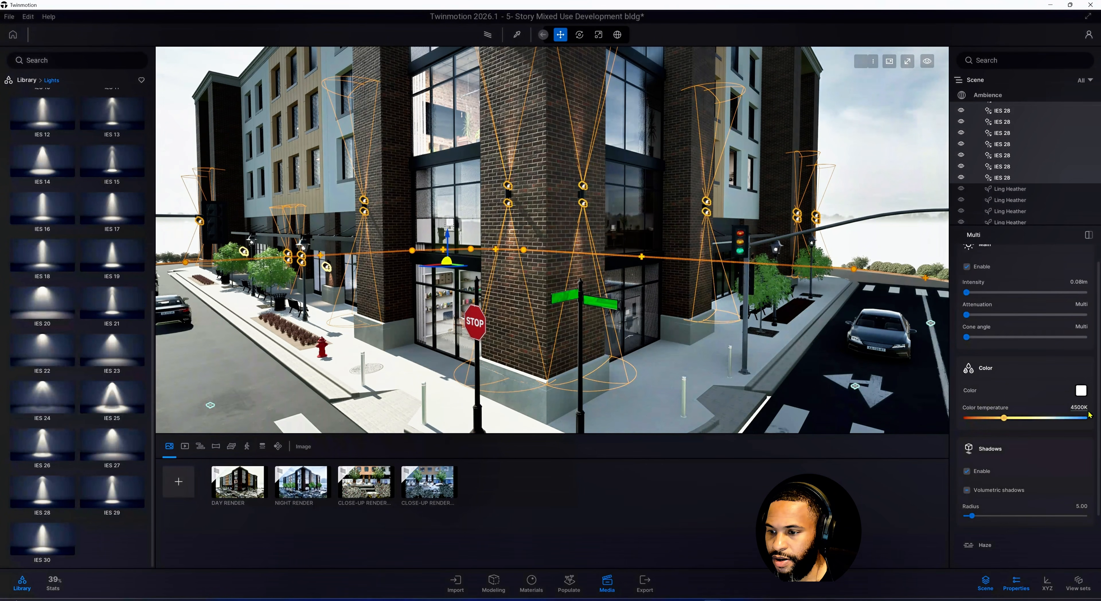
left_click(1087, 408)
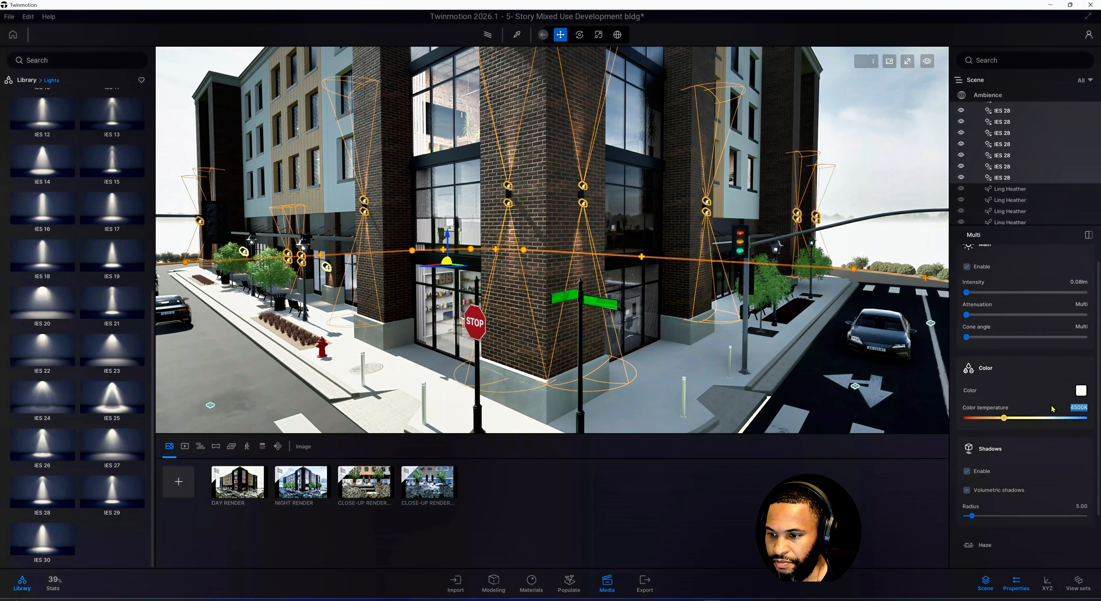
type("47")
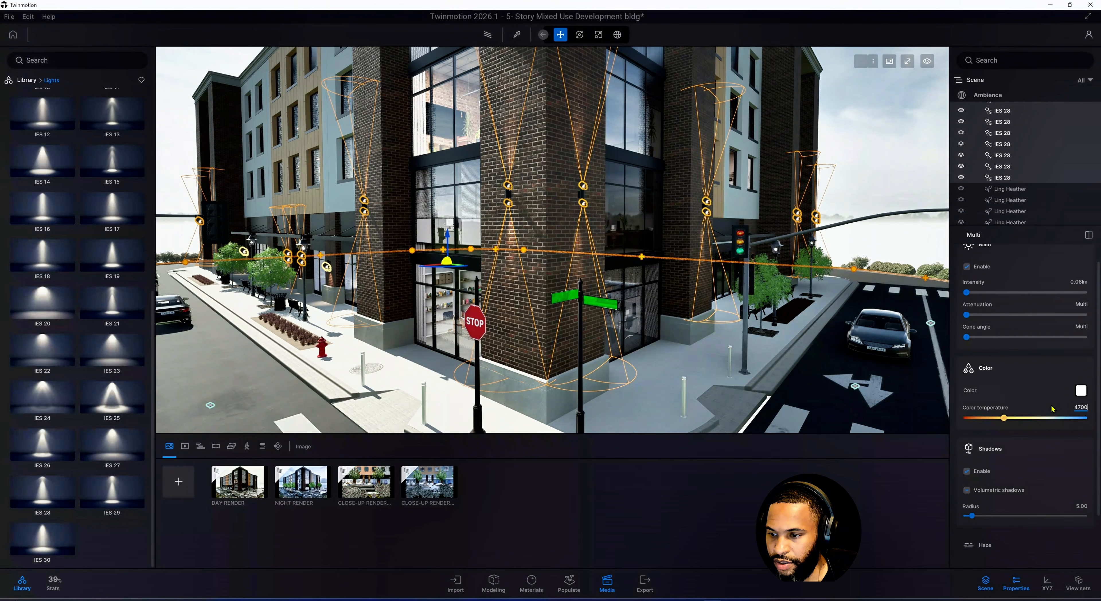
key("Return")
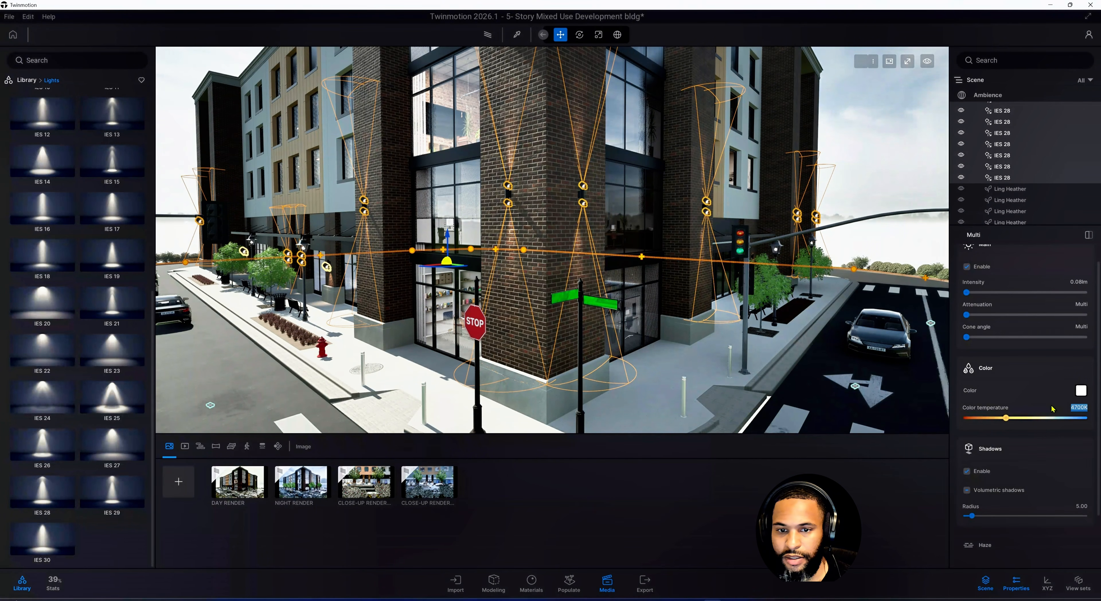
Open the Day Render media view and rename it OVERCAST RENDER
middle_click_drag(658, 398, 432, 428, "shift")
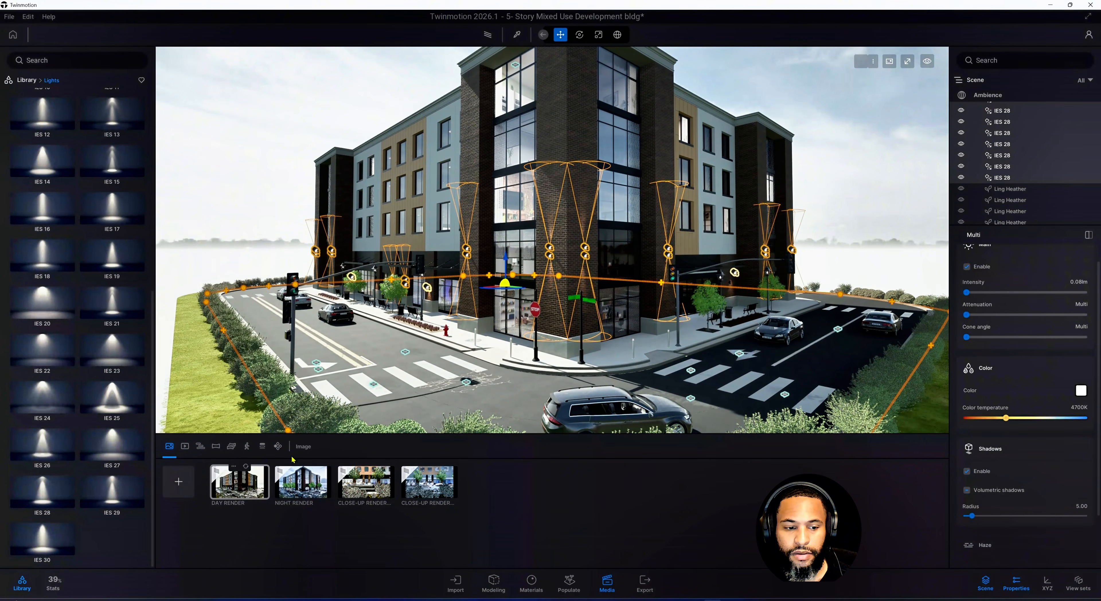
left_click(252, 482)
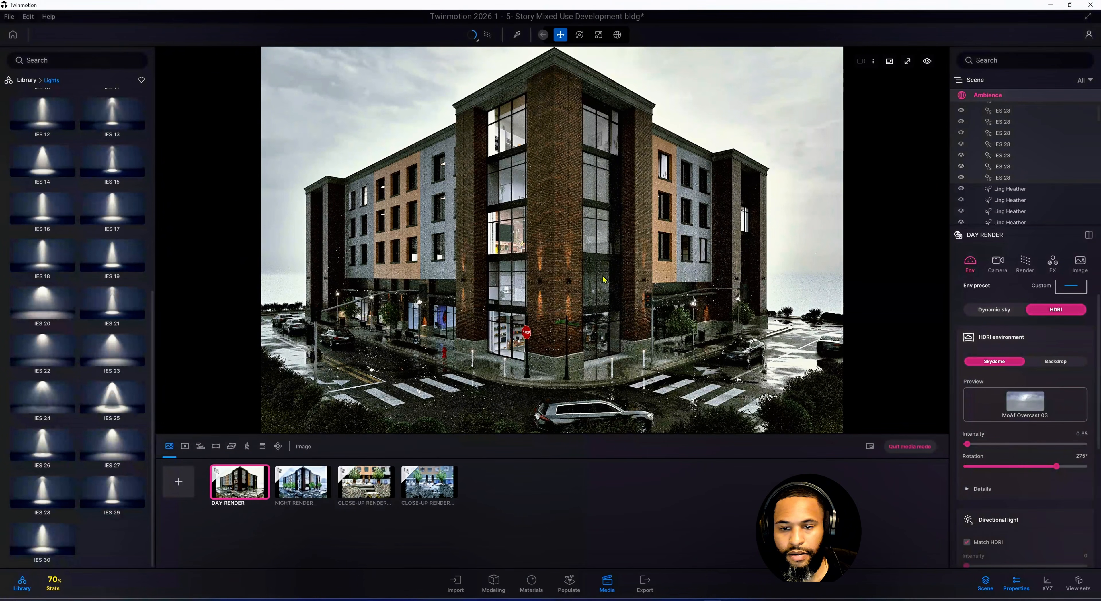
mouse_move(233, 469)
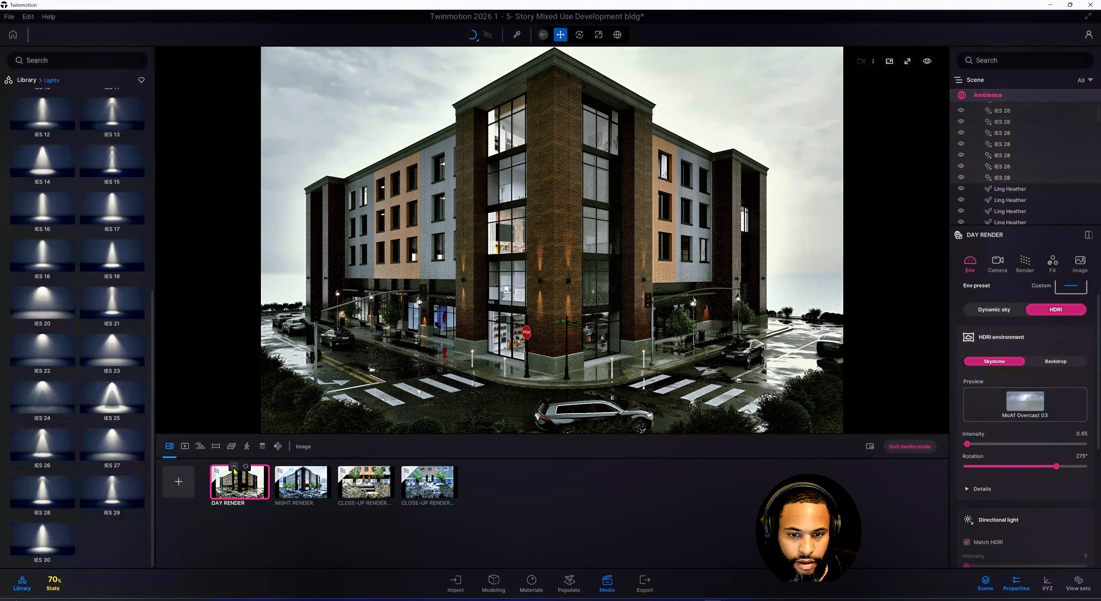
left_click(233, 466)
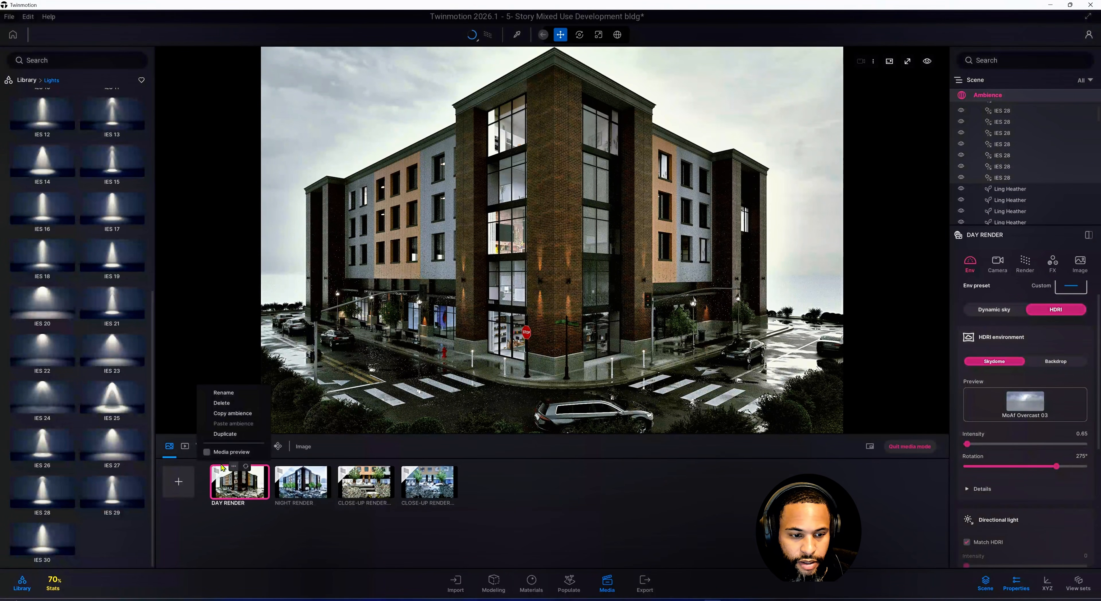
left_click(233, 467)
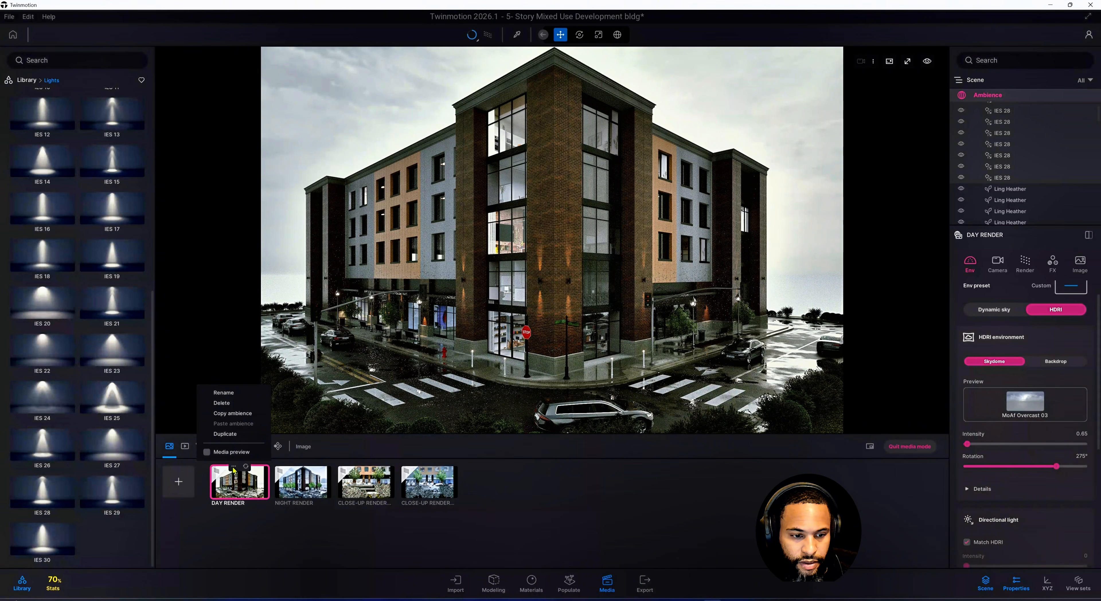
left_click(223, 392)
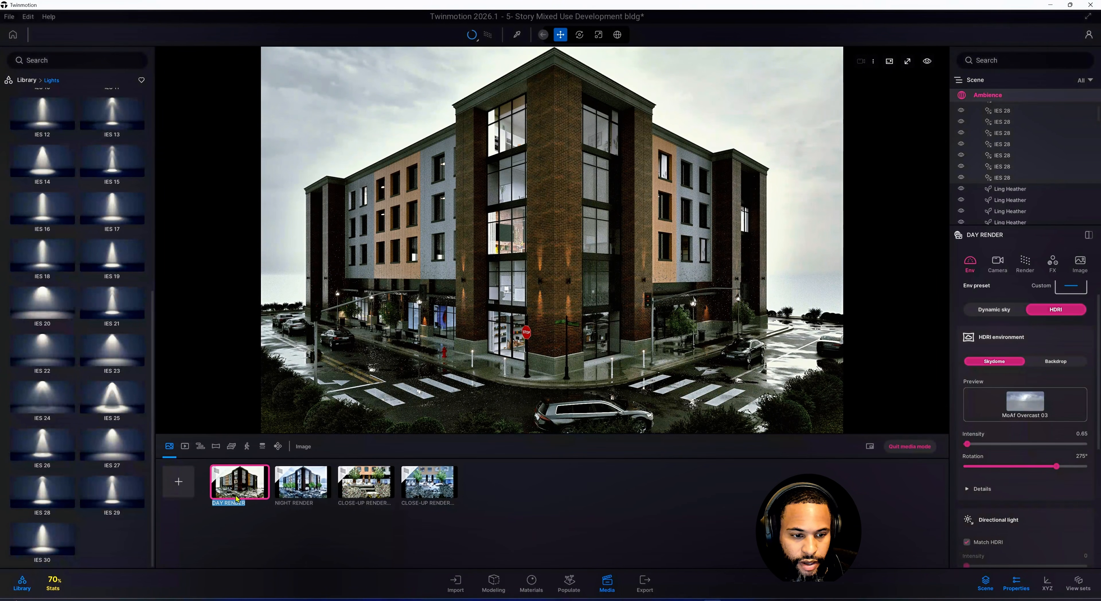
left_click(223, 503)
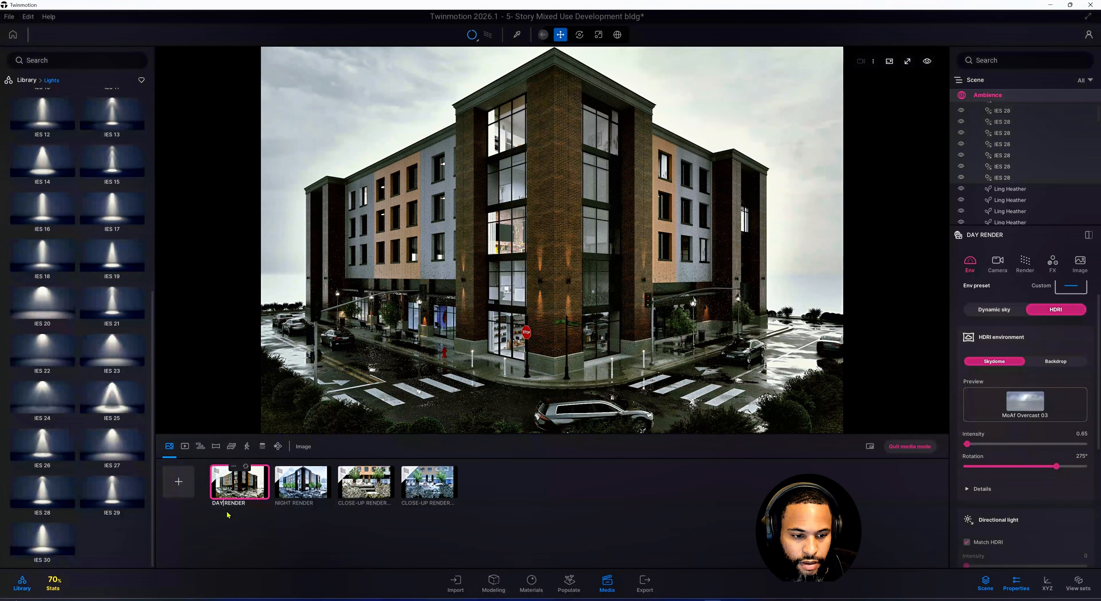
key("Return")
key("BackSpace")
key("BackSpace")
key("BackSpace")
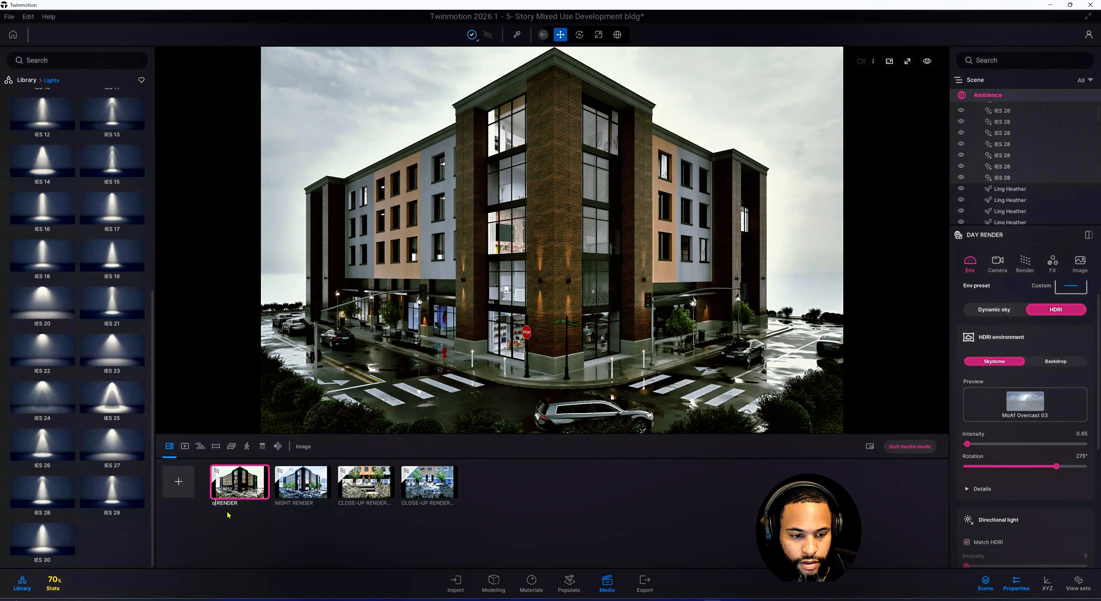
key("Caps_Lock")
type("OVERCAST")
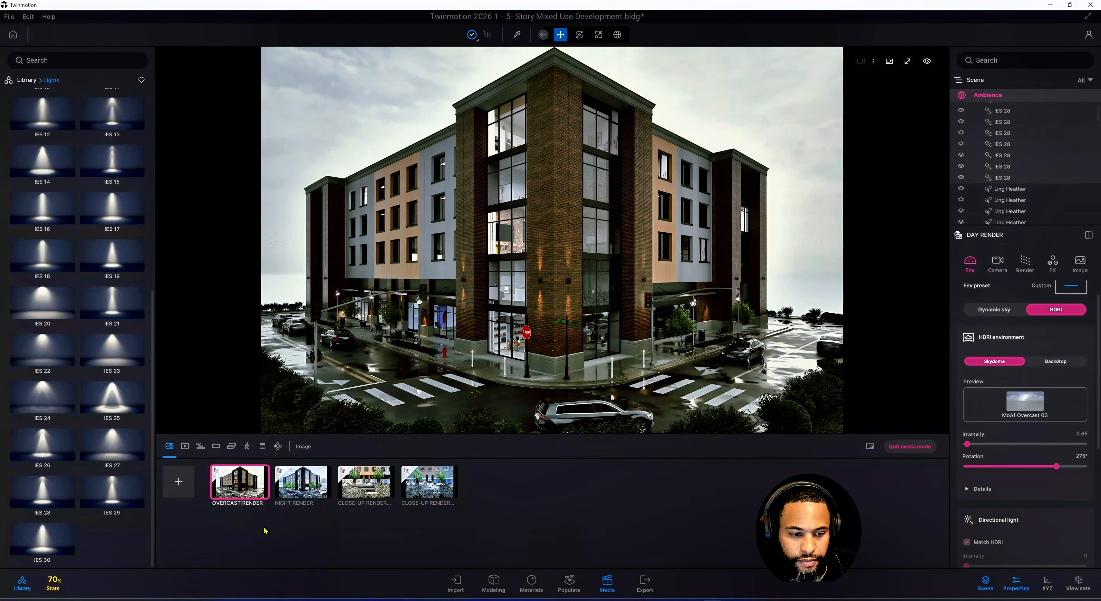
key("Return")
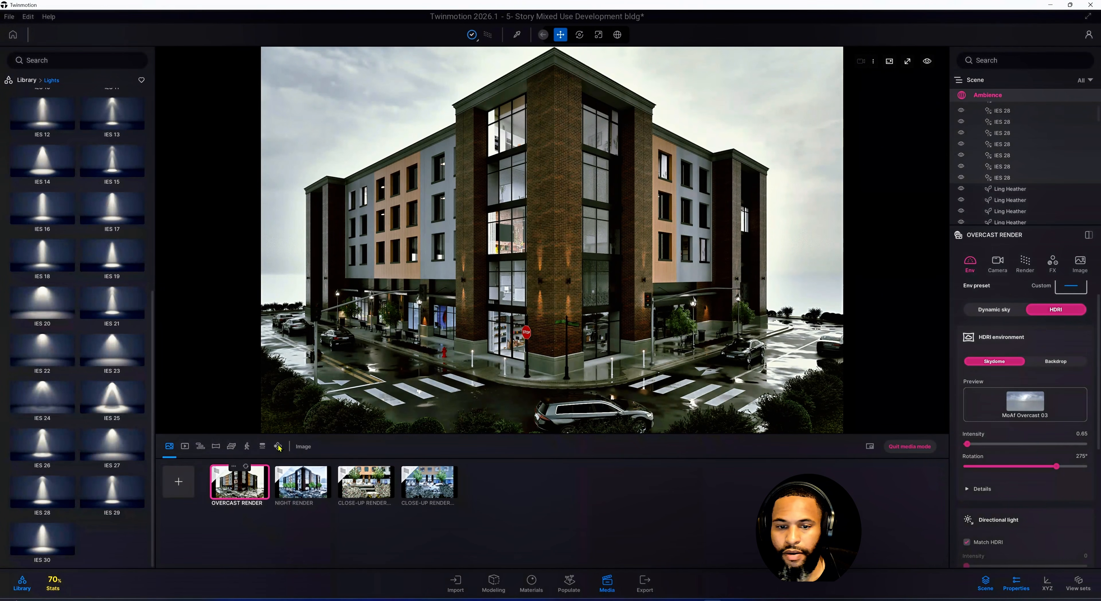
Return to the Library's top level and leave media mode
left_click(31, 84)
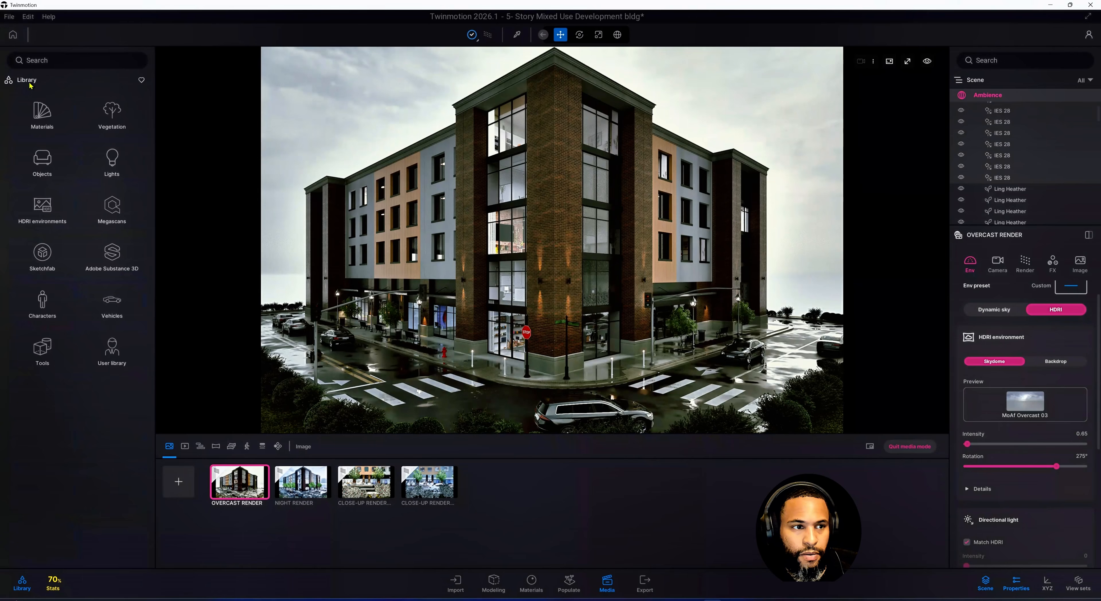
left_click(909, 446)
scroll(611, 293, "up", 5)
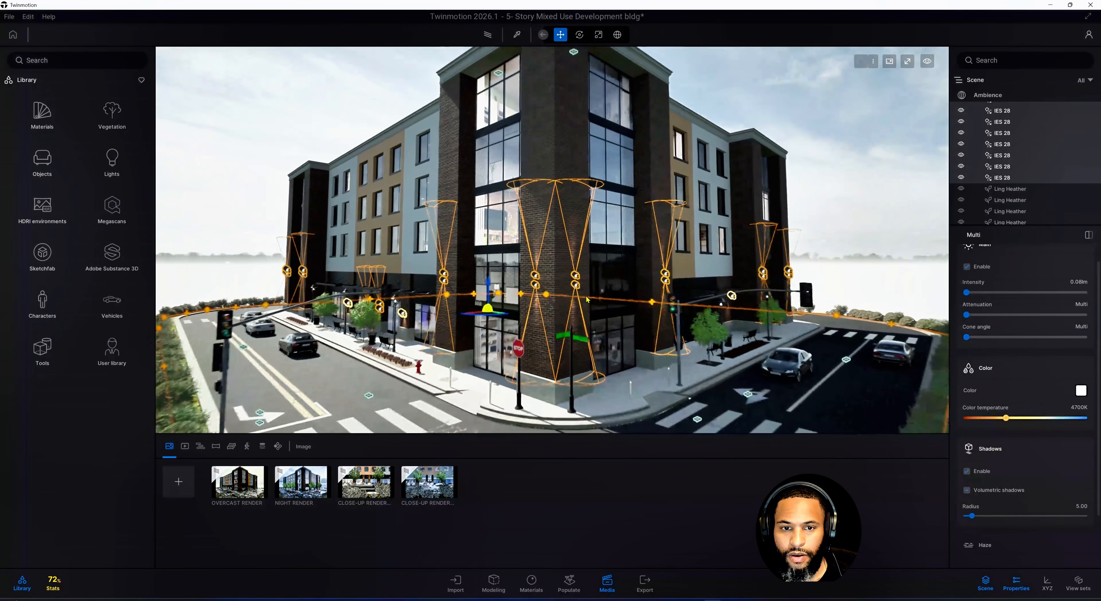
Orbit and zoom around the building to examine the lit facades and storefront windows
middle_click_drag(554, 320, 575, 273)
middle_click_drag(555, 331, 590, 328)
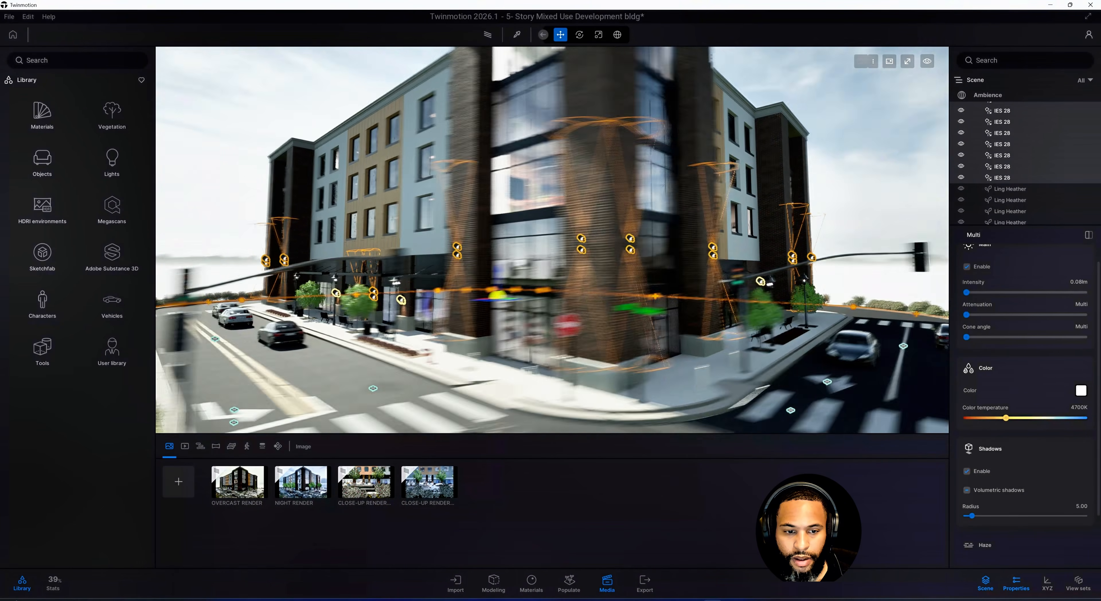
middle_click_drag(385, 299, 383, 263, "shift")
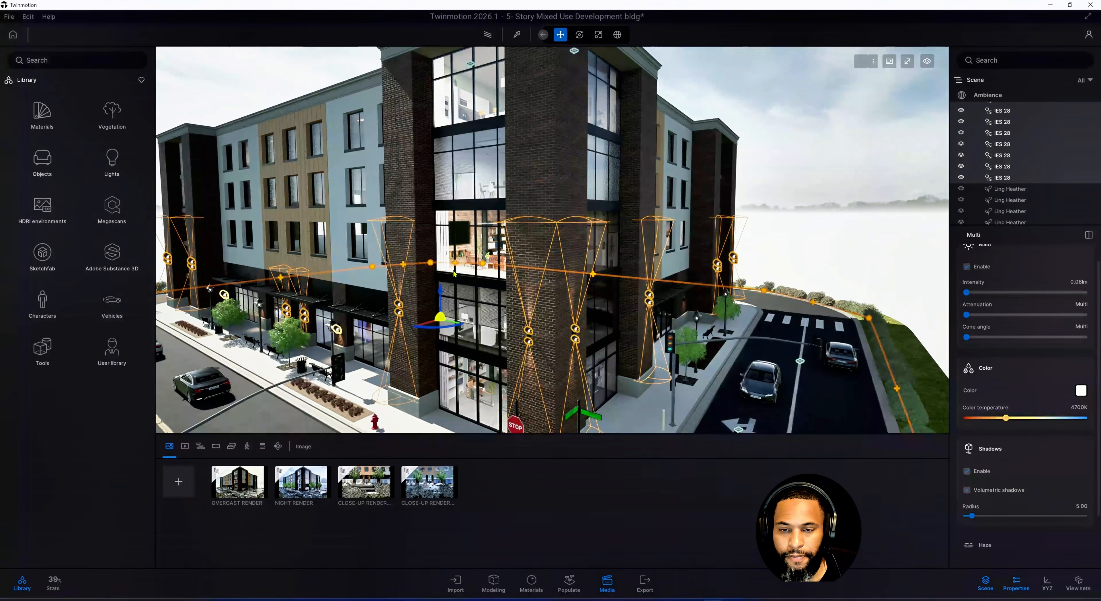
middle_click_drag(576, 295, 509, 285, "shift")
scroll(510, 284, "down", 2)
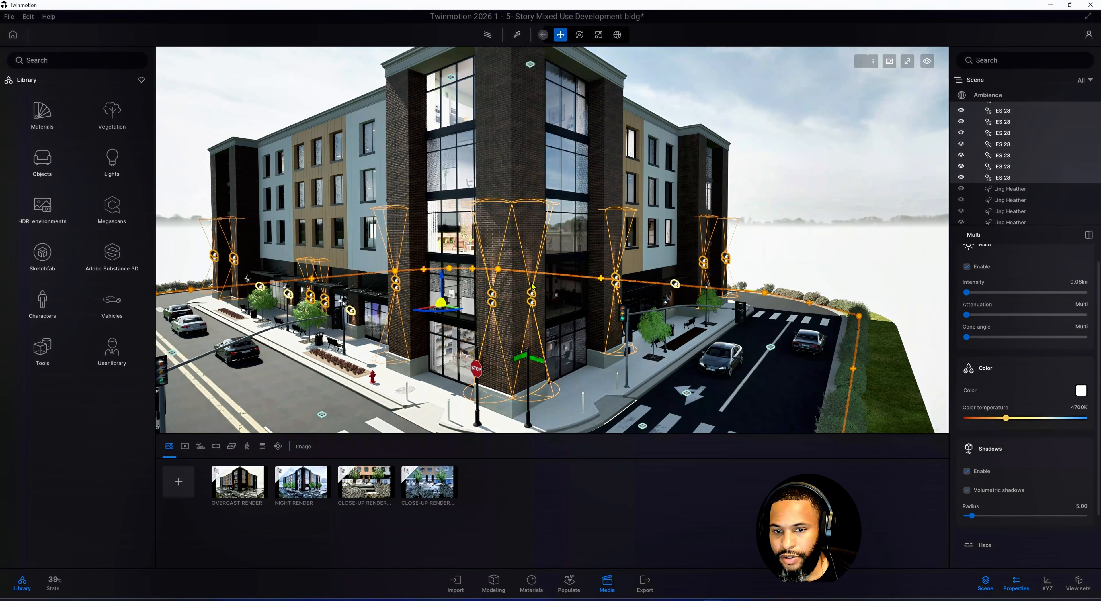
middle_click_drag(533, 283, 498, 282, "shift")
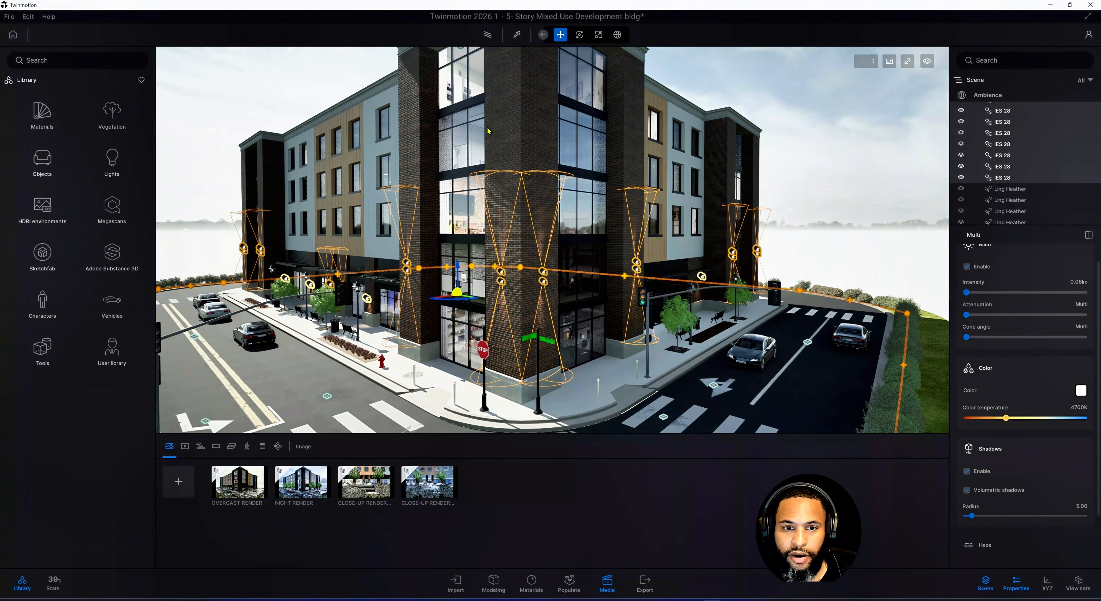
middle_click_drag(597, 99, 451, 338, "shift")
scroll(553, 223, "up", 3)
scroll(472, 236, "up", 2)
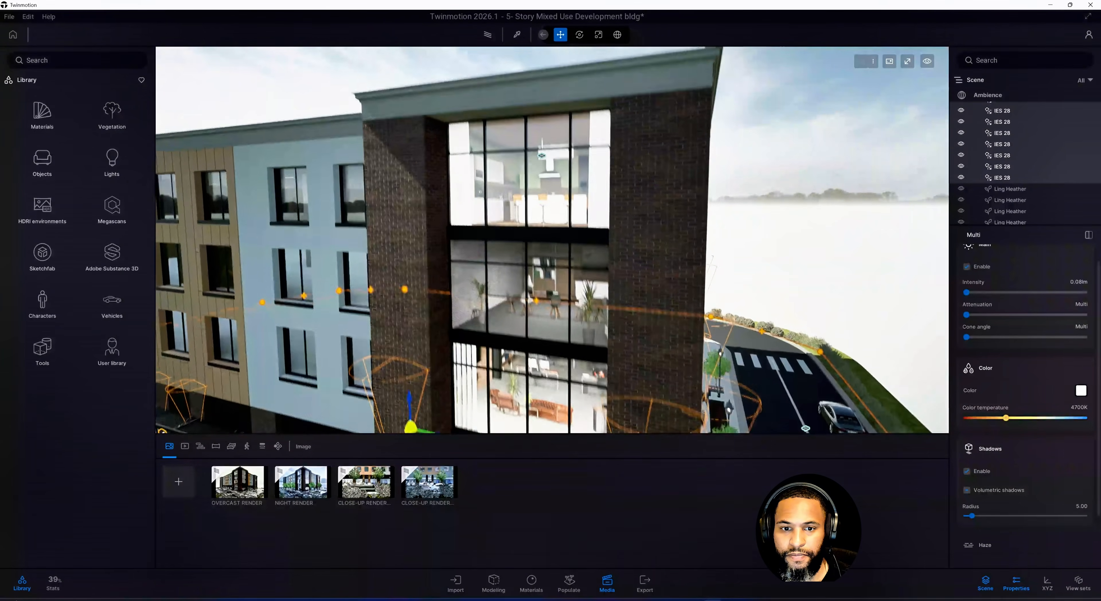
middle_click_drag(575, 410, 571, 330)
middle_click_drag(331, 371, 385, 280)
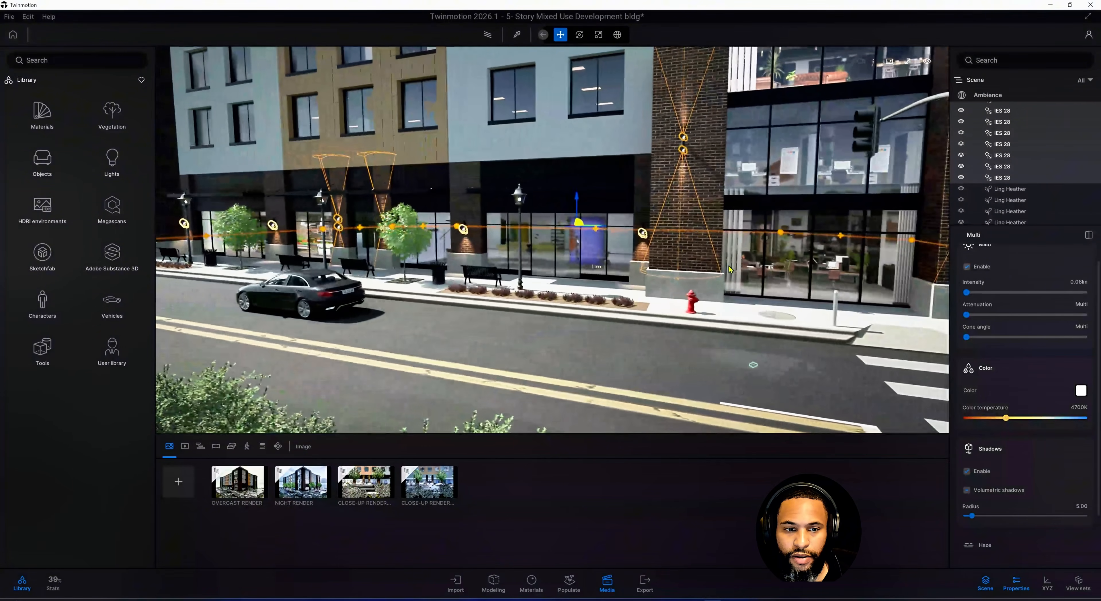
scroll(549, 257, "up", 2)
scroll(693, 309, "down", 5)
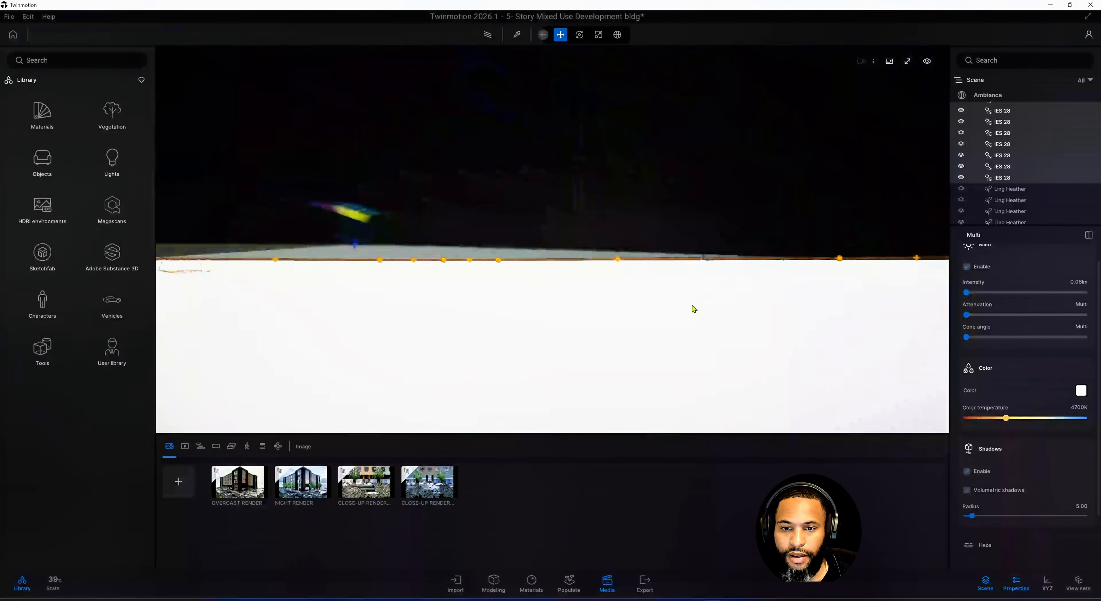
middle_click_drag(652, 297, 696, 354)
scroll(696, 354, "down", 3)
scroll(696, 354, "down", 3)
right_click_drag(696, 354, 504, 348)
middle_click_drag(701, 326, 684, 326, "shift")
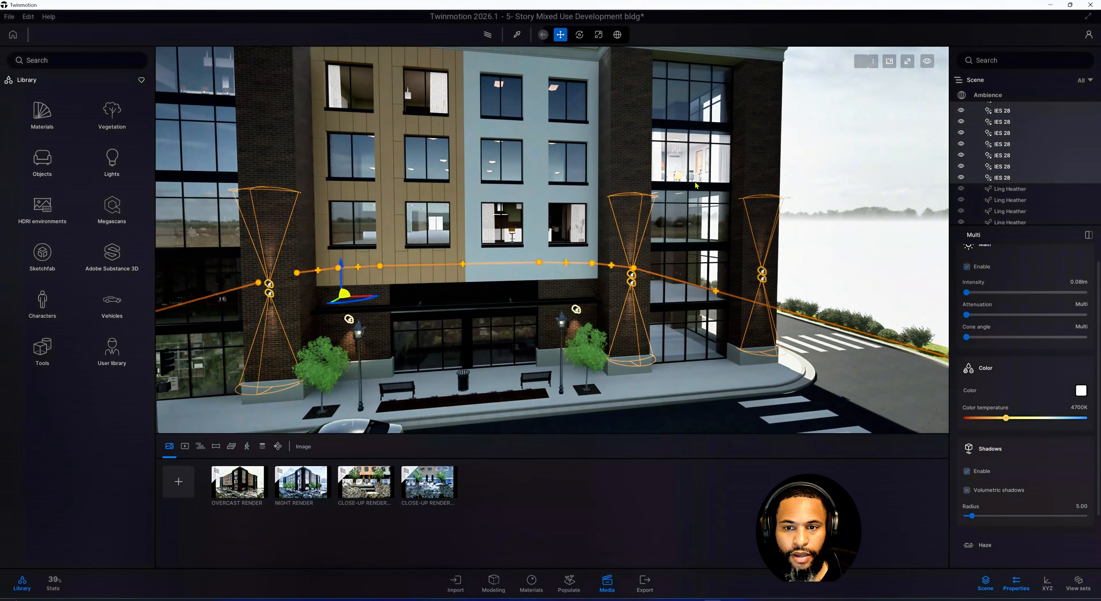
middle_click_drag(494, 230, 371, 436, "shift")
Open the Overcast Render view and select the Residential A 01 and A 03 parallax windows in the scene list
left_click(252, 491)
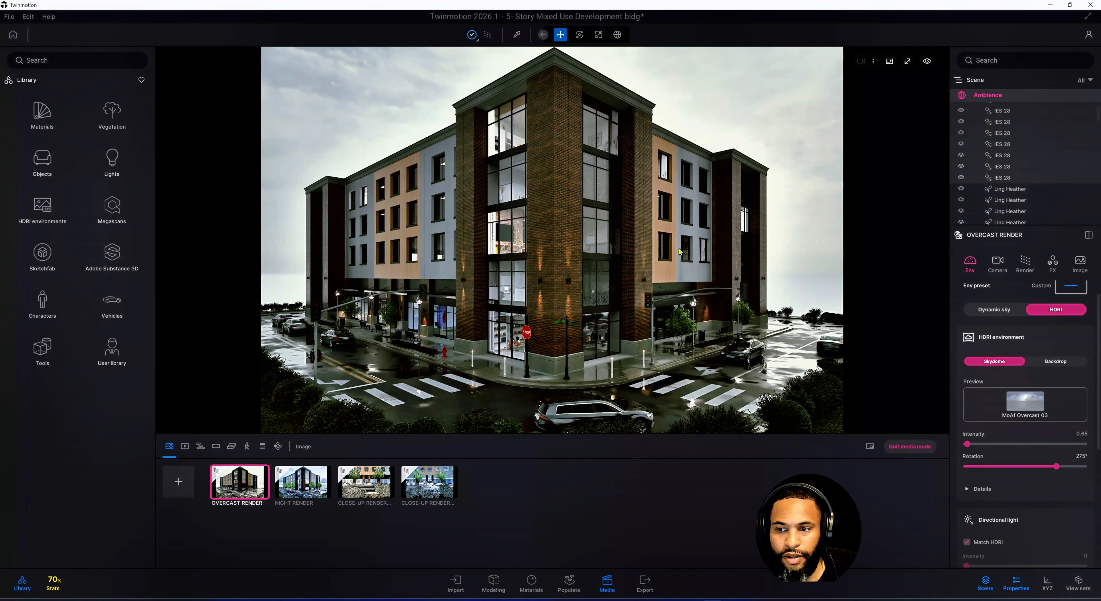
scroll(1018, 149, "up", 5)
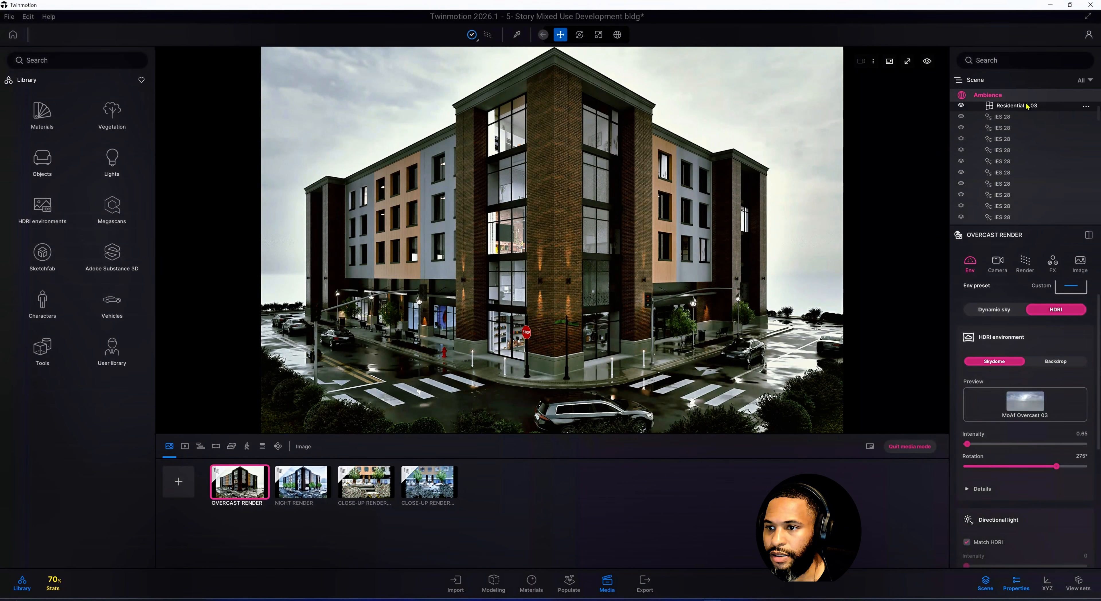
left_click(1016, 106)
scroll(980, 148, "up", 3)
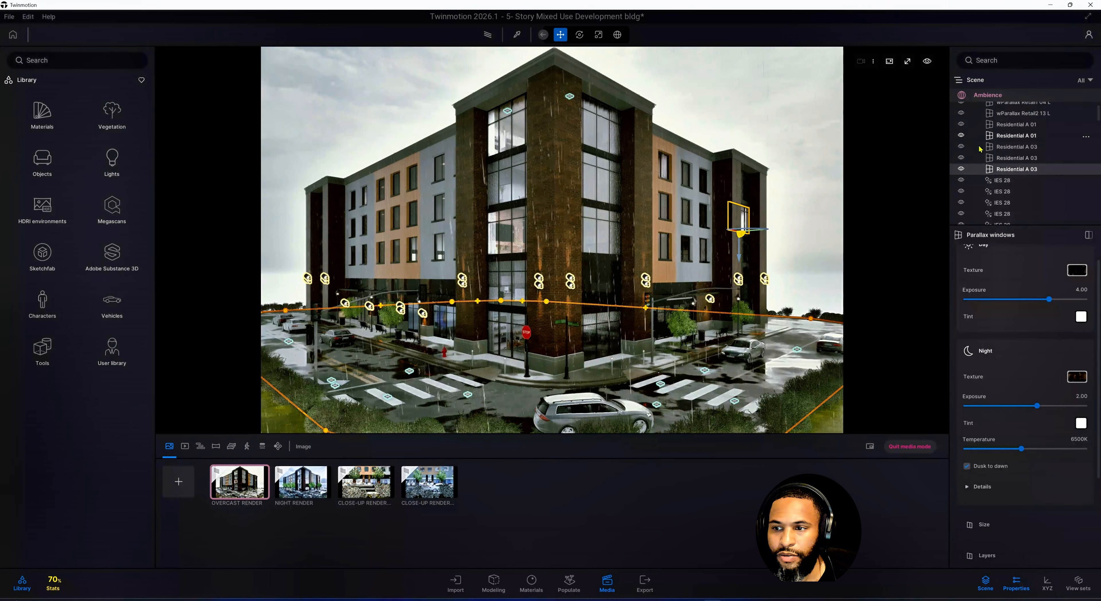
left_click(1020, 158, "ctrl")
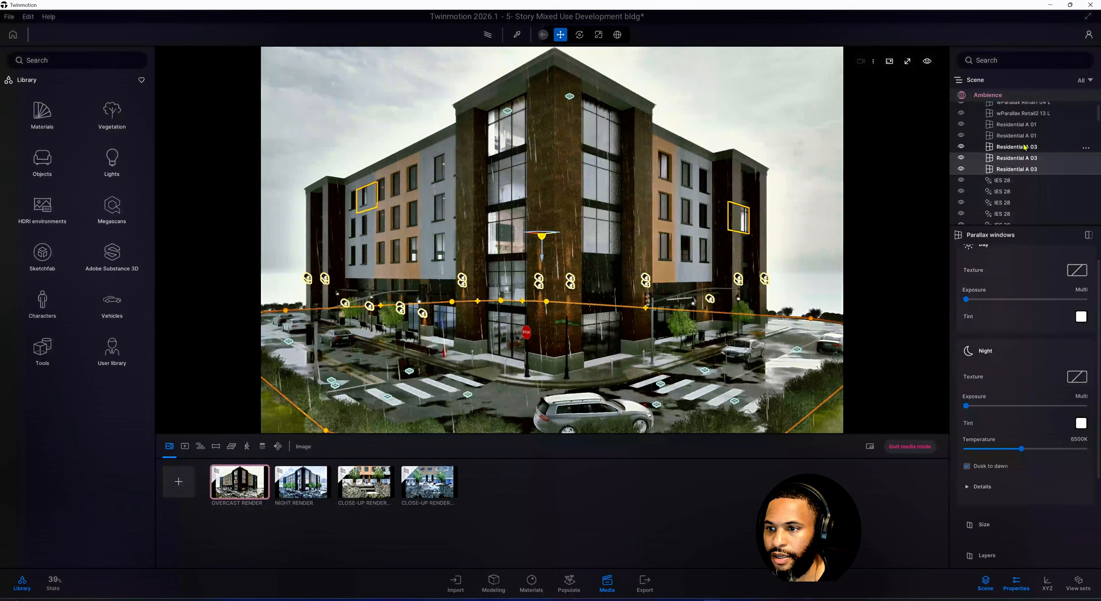
left_click(1023, 147, "ctrl")
left_click(1023, 136, "ctrl")
left_click(1025, 126, "ctrl")
left_click(1025, 128, "ctrl")
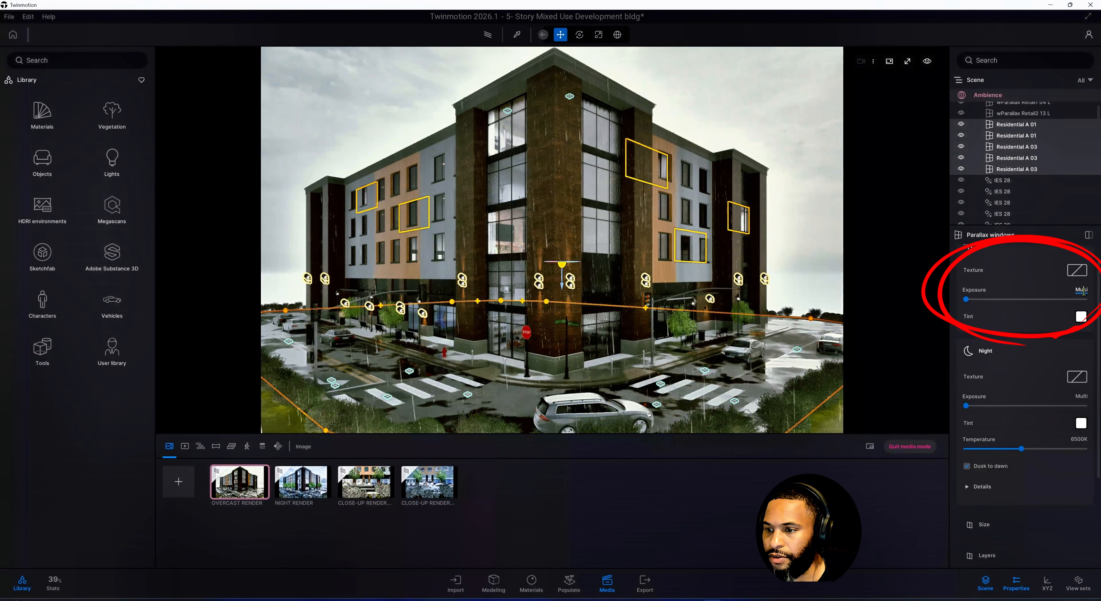
Set the day exposure of the selected Residential A parallax windows to 5
left_click_drag(966, 299, 1070, 305)
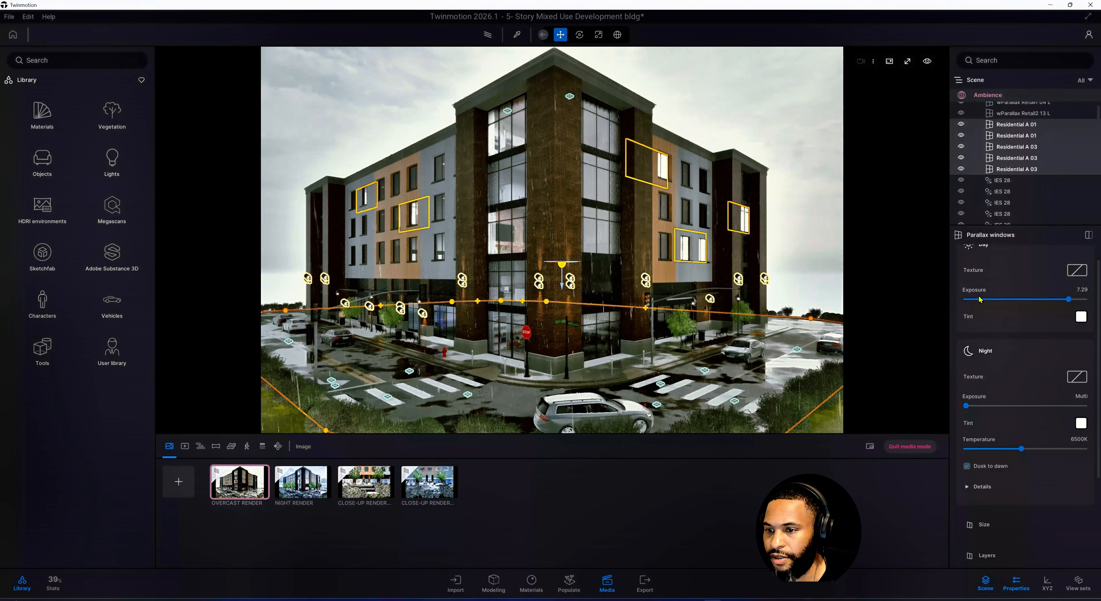
scroll(1026, 320, "up", 1)
scroll(1027, 318, "down", 3)
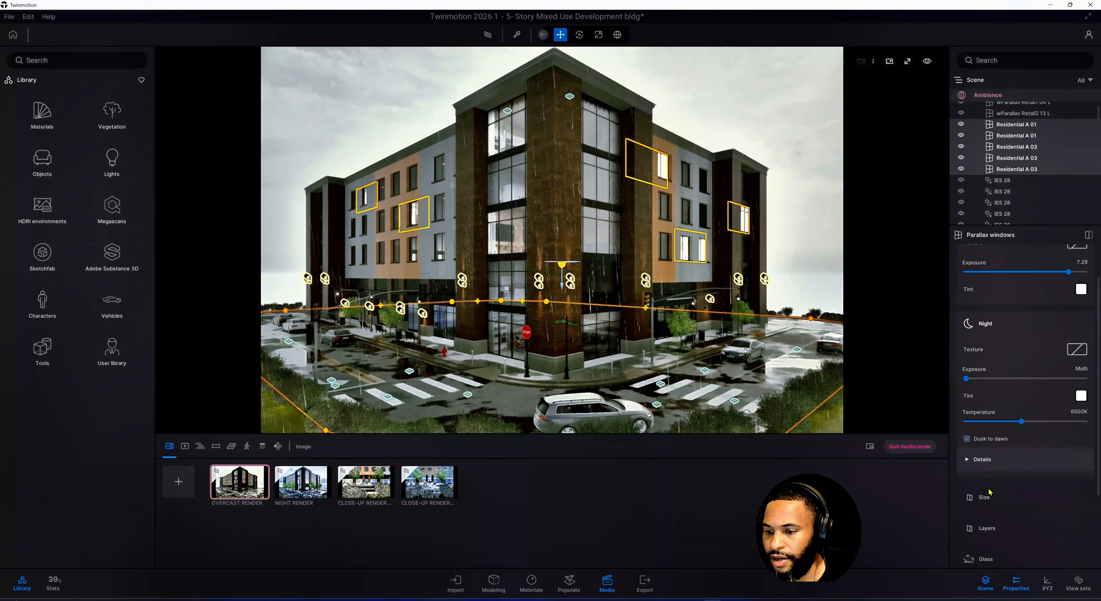
left_click(984, 498)
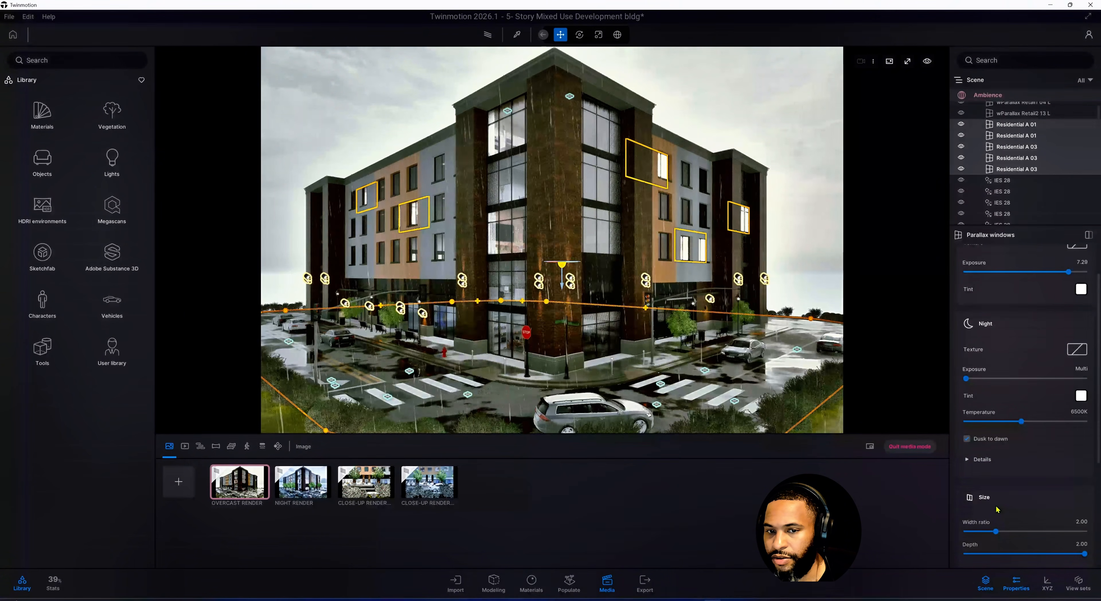
scroll(998, 499, "down", 2)
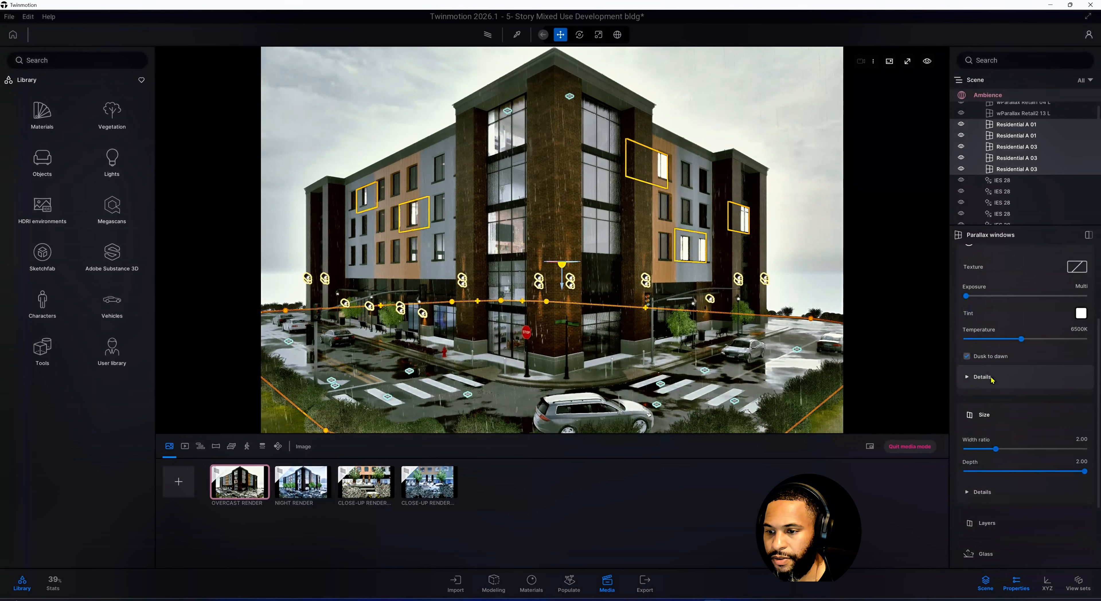
left_click(1000, 382)
scroll(1004, 374, "up", 2)
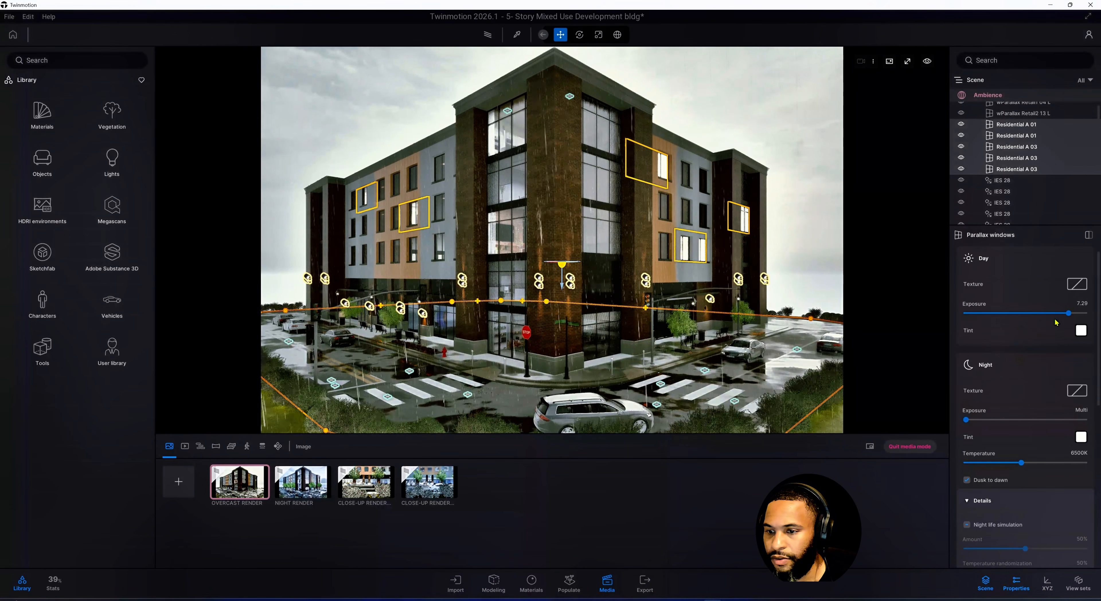
left_click_drag(1067, 313, 965, 314)
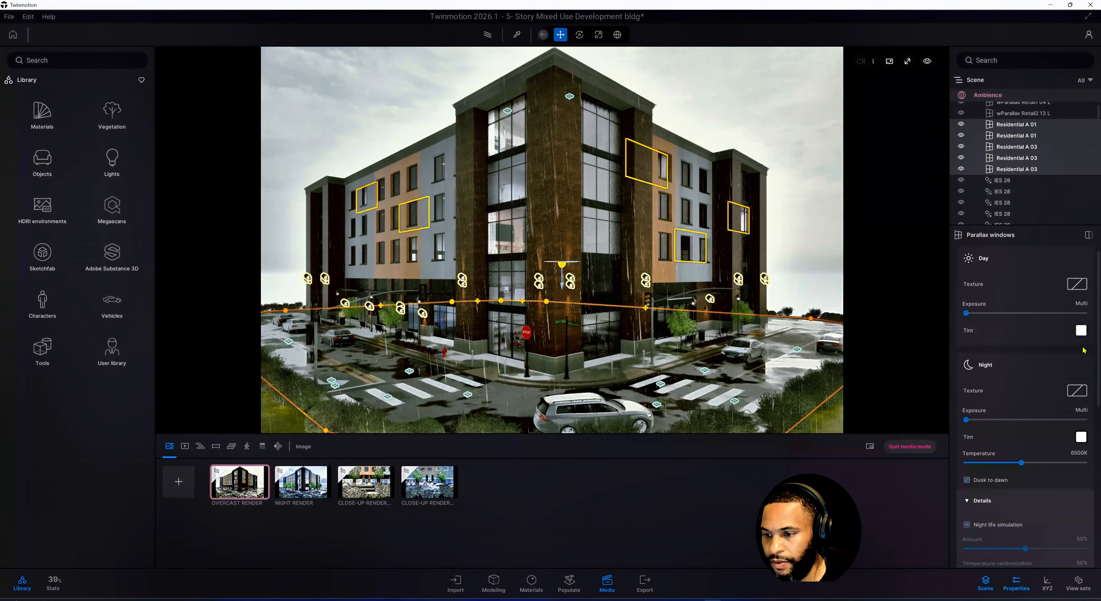
mouse_move(965, 314)
left_mouse_down()
mouse_move(998, 314)
mouse_move(949, 318)
left_mouse_up()
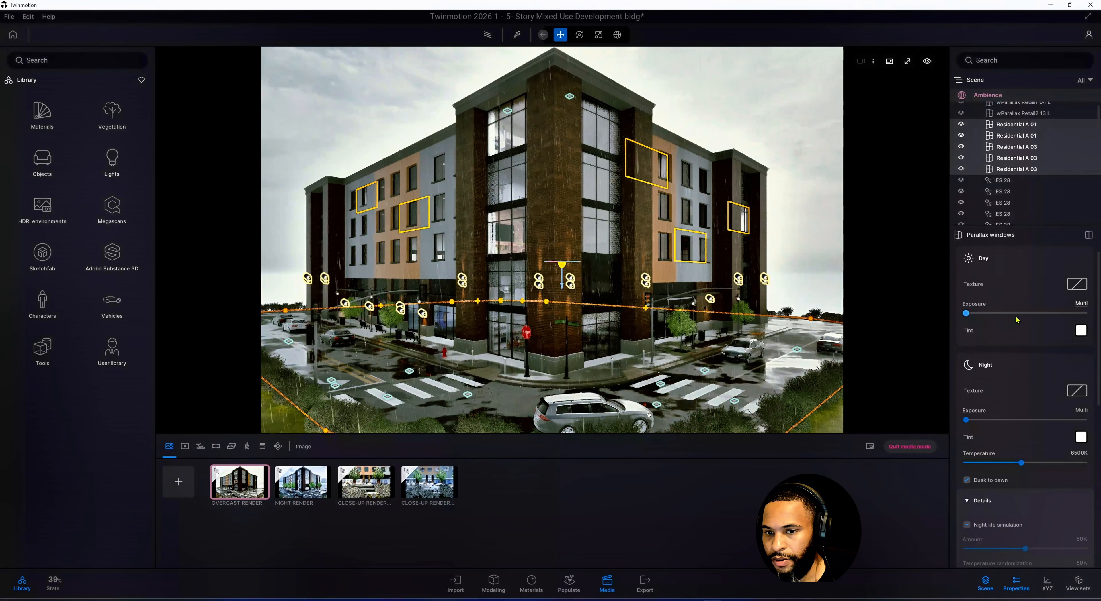
left_click(1081, 304)
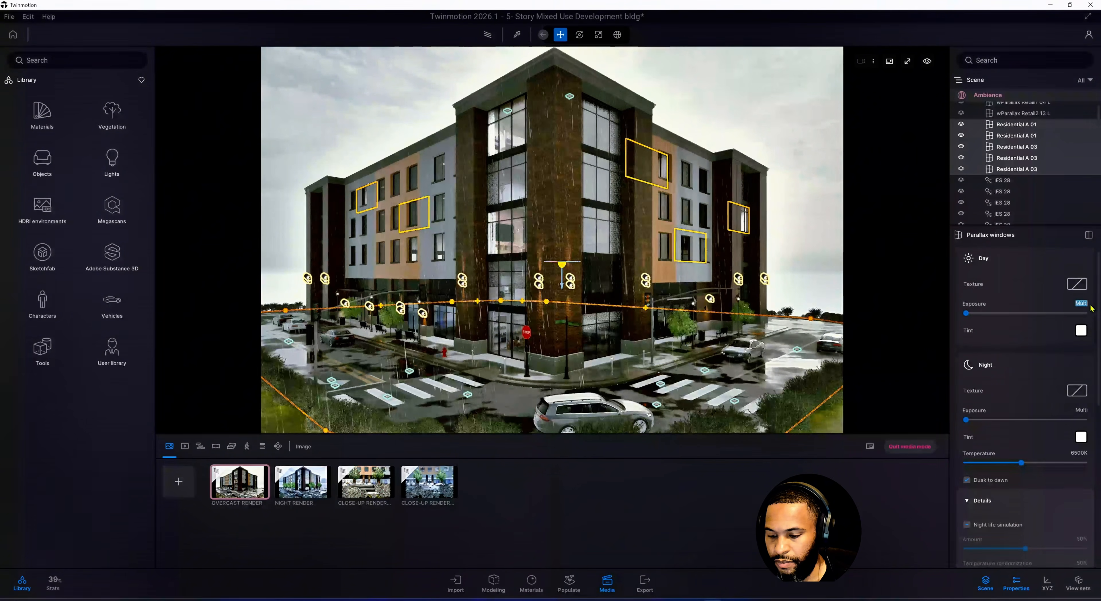
type("5")
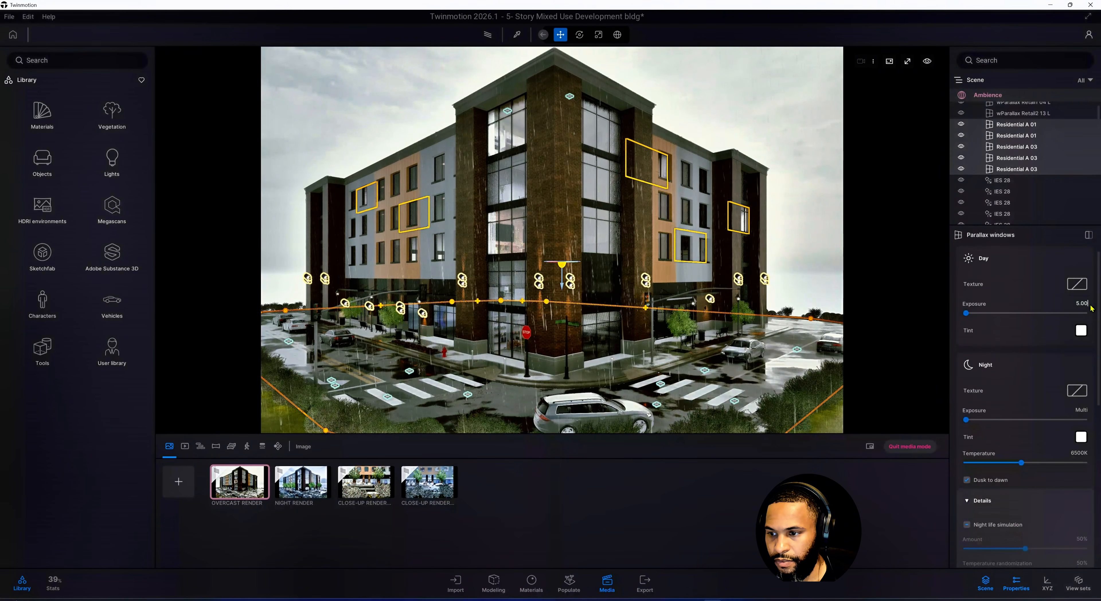
key("Return")
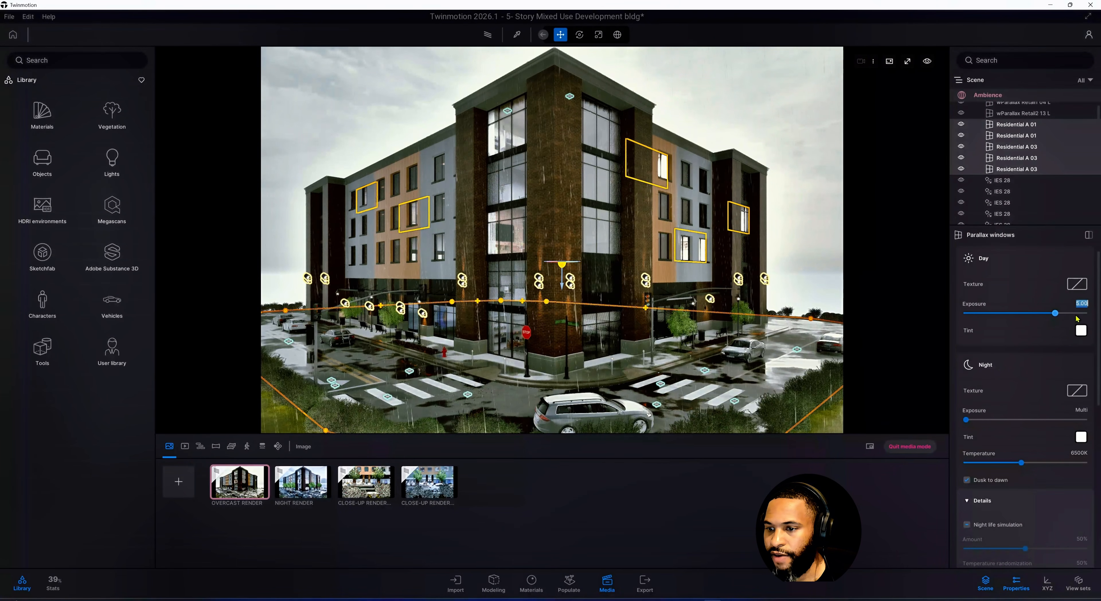
Preview the Overcast Render, reselect the Residential A 01 and A 03 parallax windows, and set their day exposure to 3
left_click(245, 486)
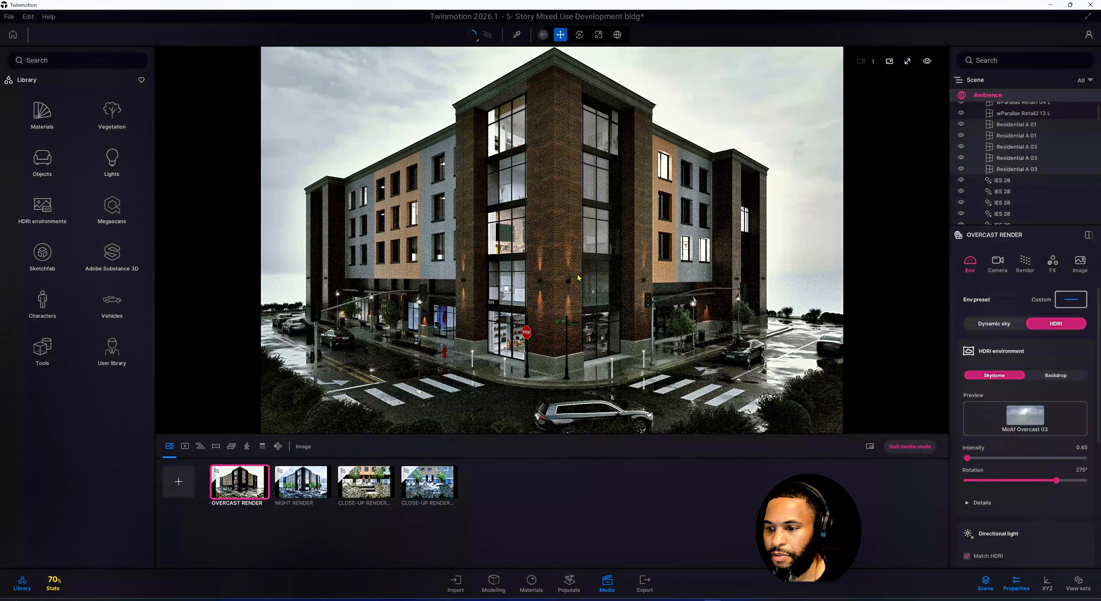
left_click(1044, 123)
left_click(1044, 137, "ctrl")
left_click(1046, 146, "ctrl")
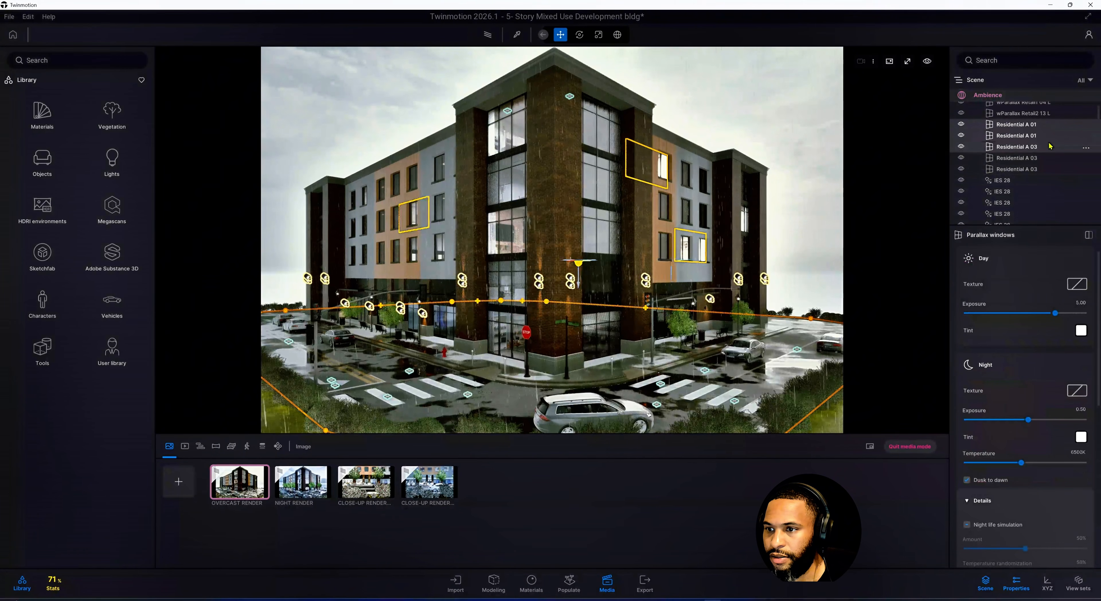
left_click(1042, 158, "ctrl")
left_click(1043, 169, "ctrl")
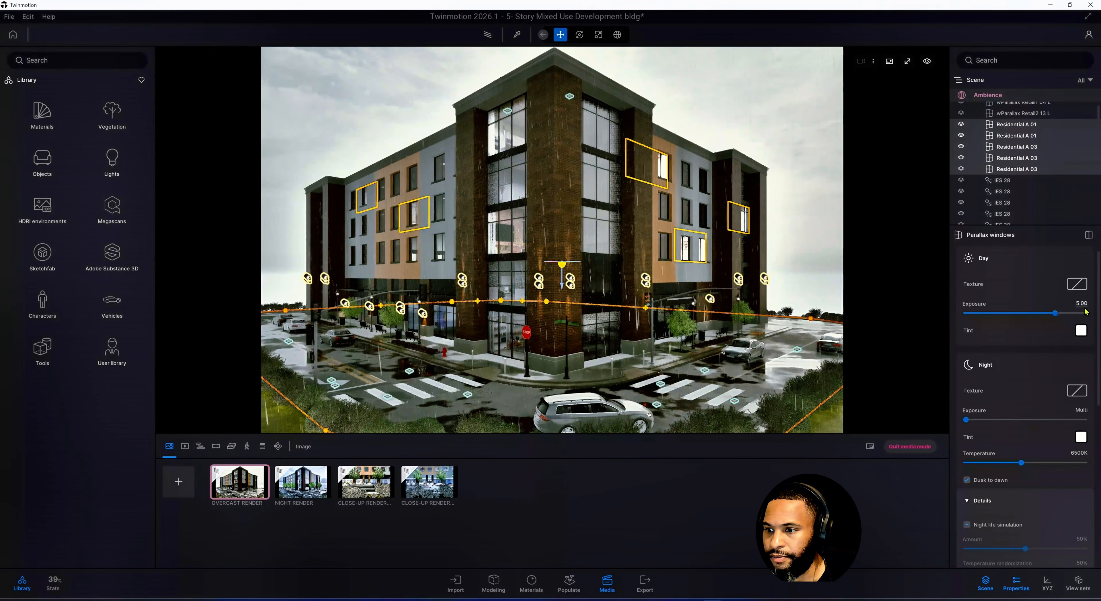
left_click(1085, 303)
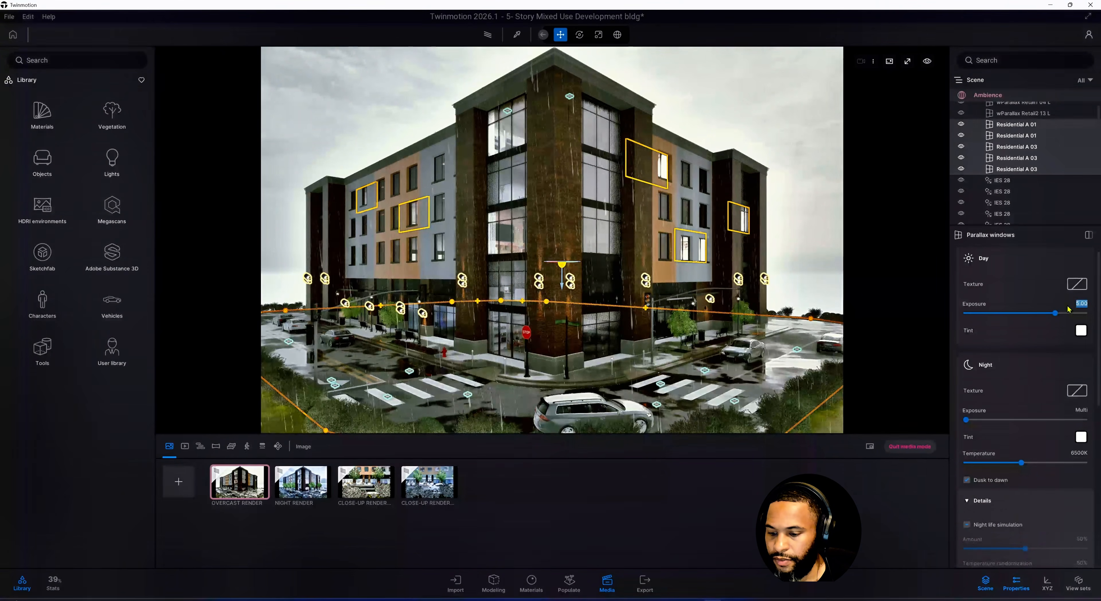
type("3")
key("Return")
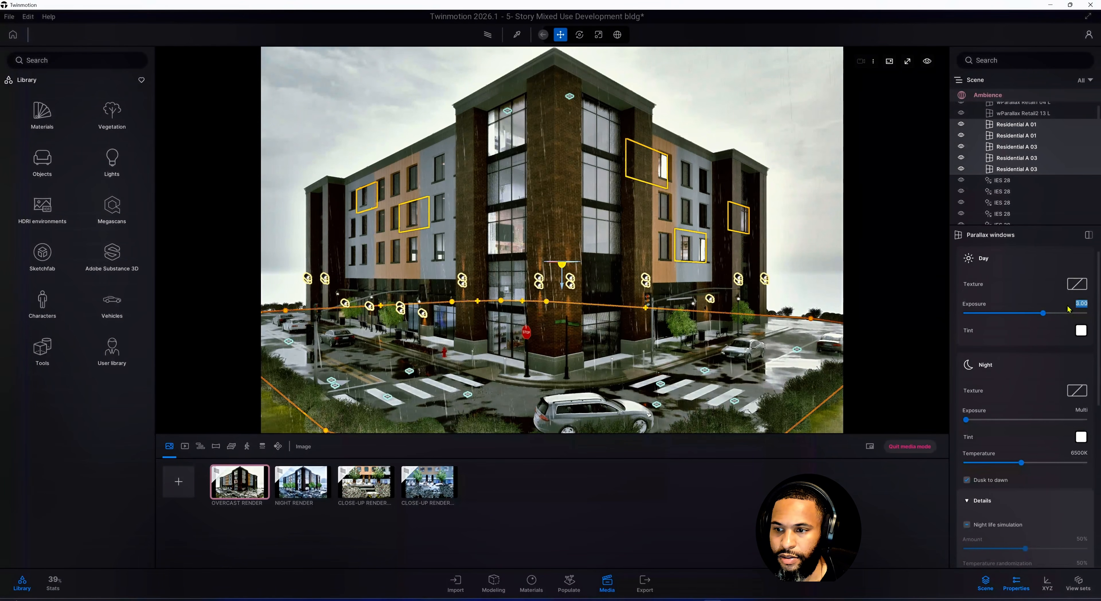
In the Overcast Render's FX refinement settings, set clarity to 35% and sharpness to 10%
left_click(242, 482)
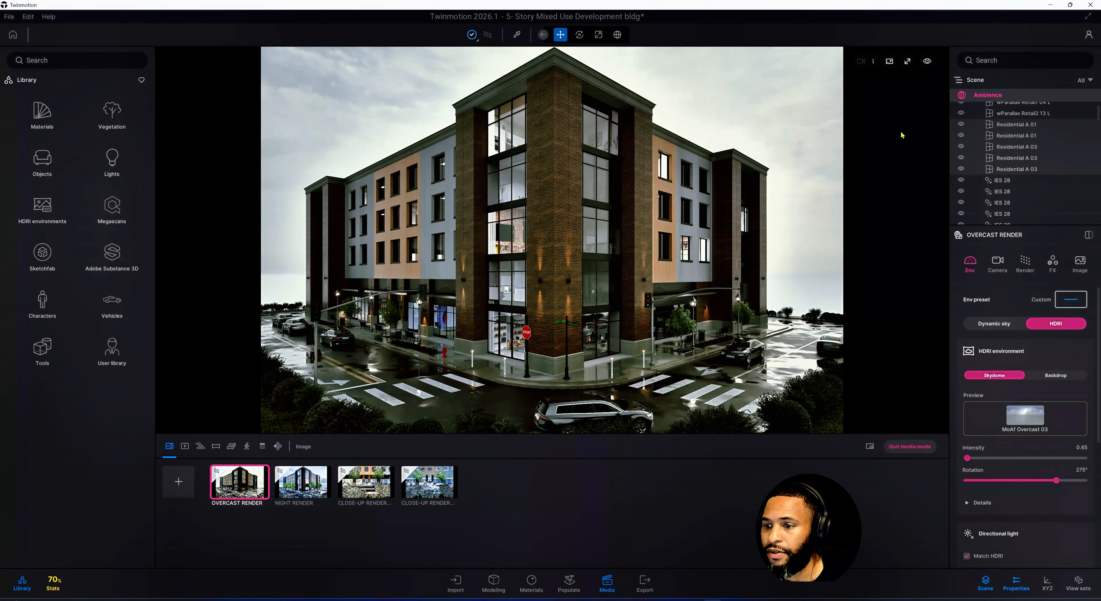
left_click(1051, 263)
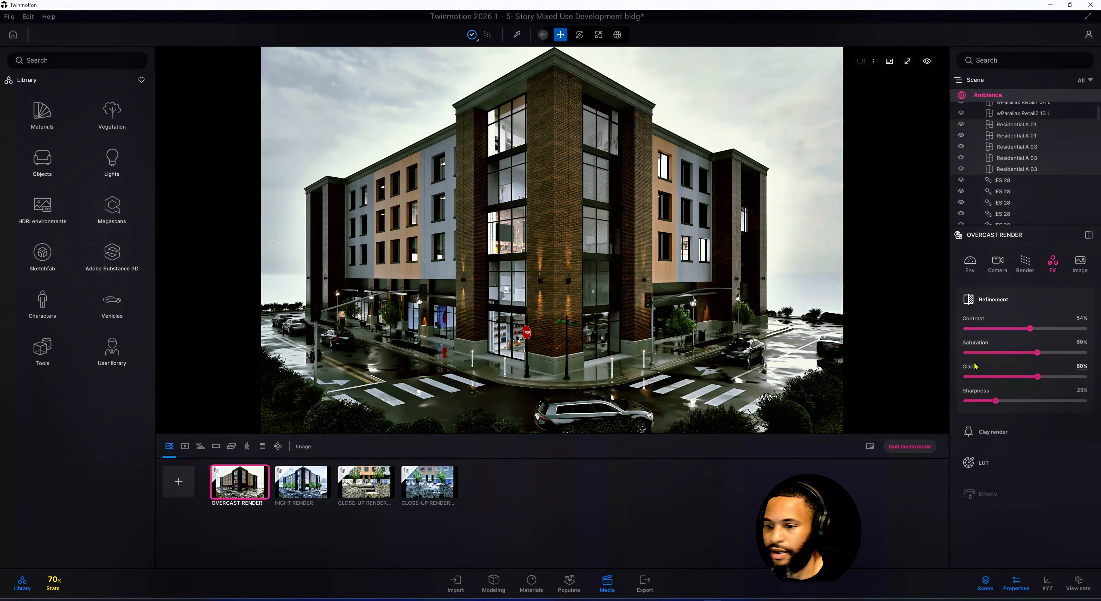
left_click(1085, 365)
type("35")
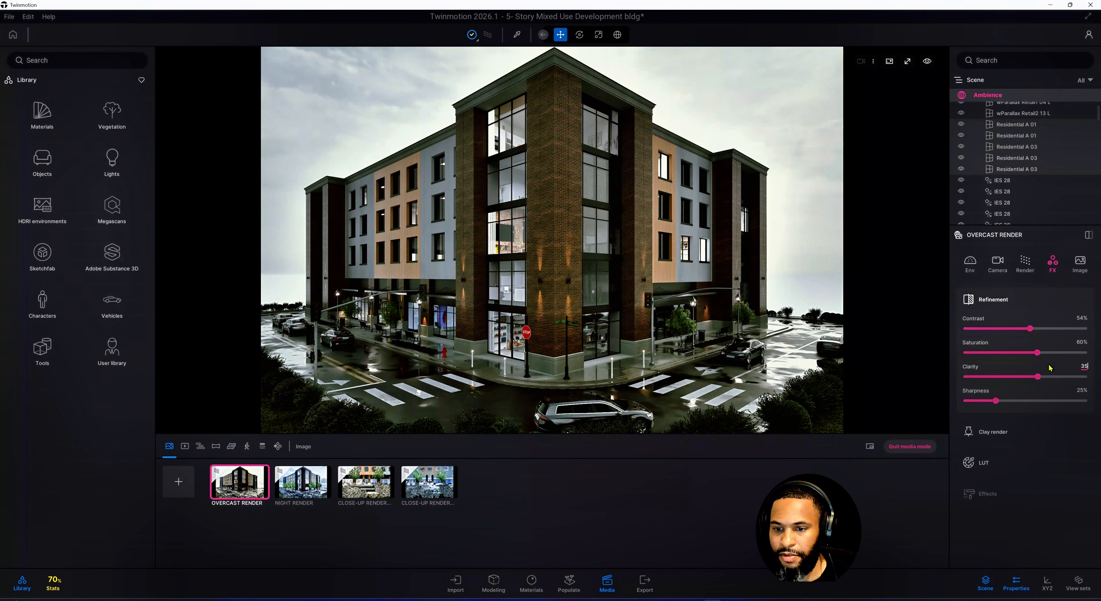
key("Return")
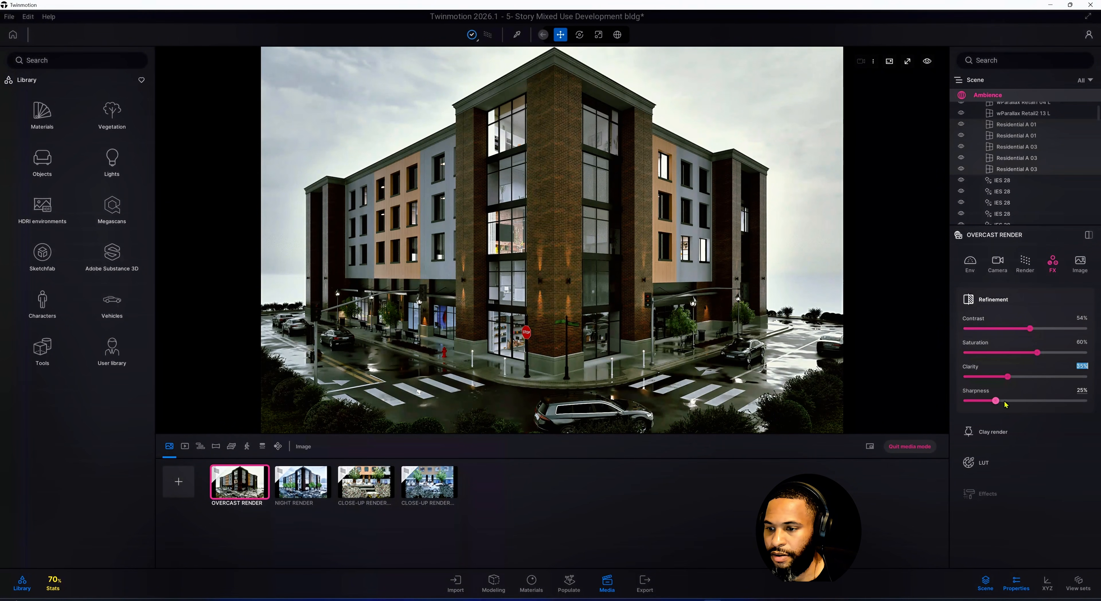
left_click(1081, 391)
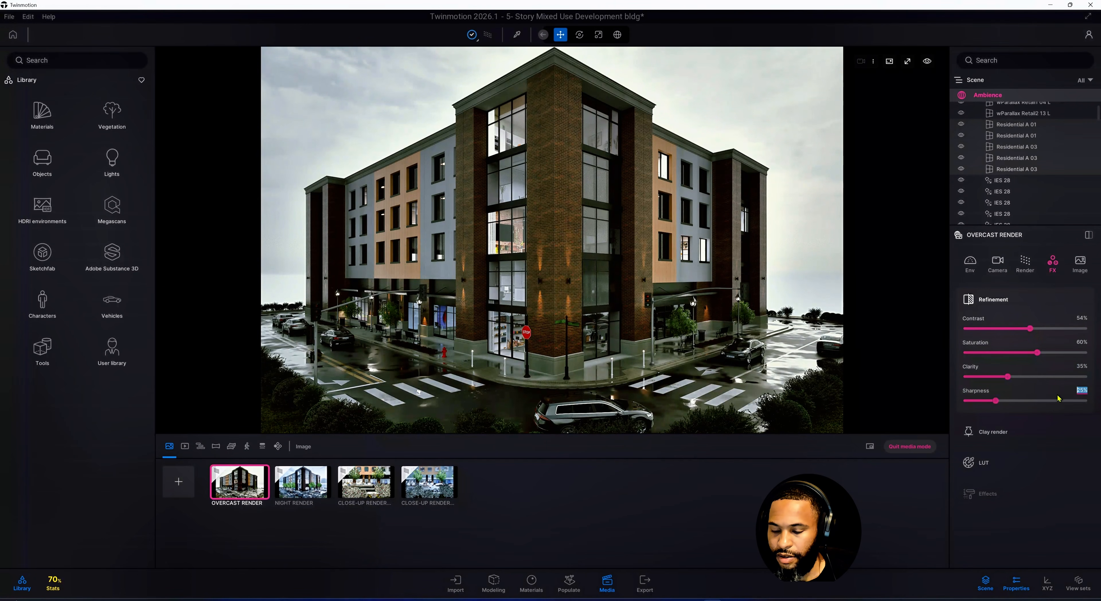
type("10")
key("Return")
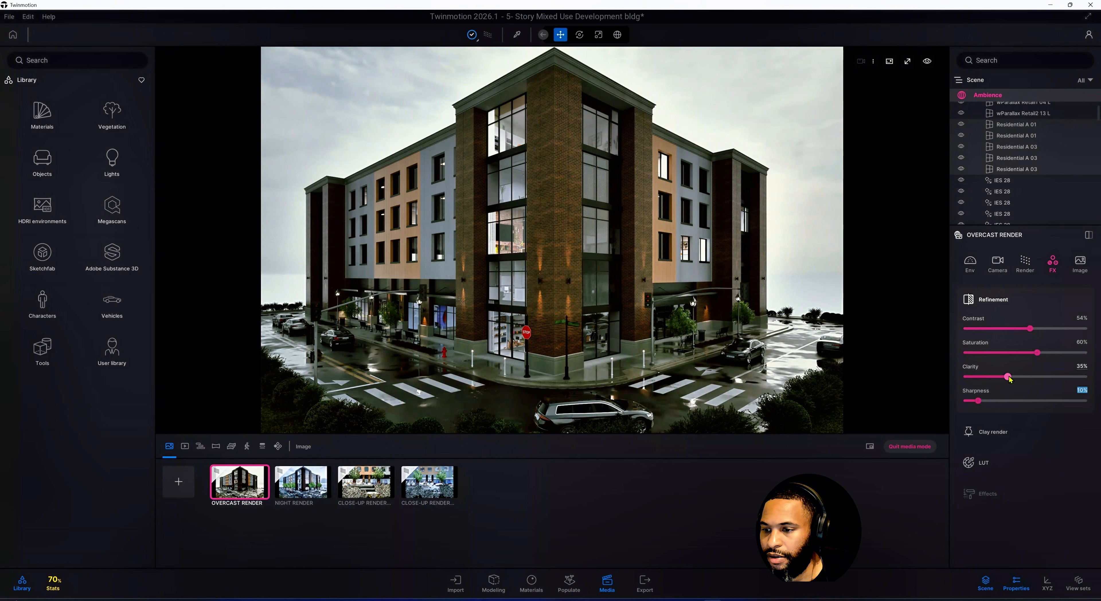
Raise the Overcast Render's clarity to 45%
left_click(1082, 366)
left_click_drag(1085, 366, 1047, 377)
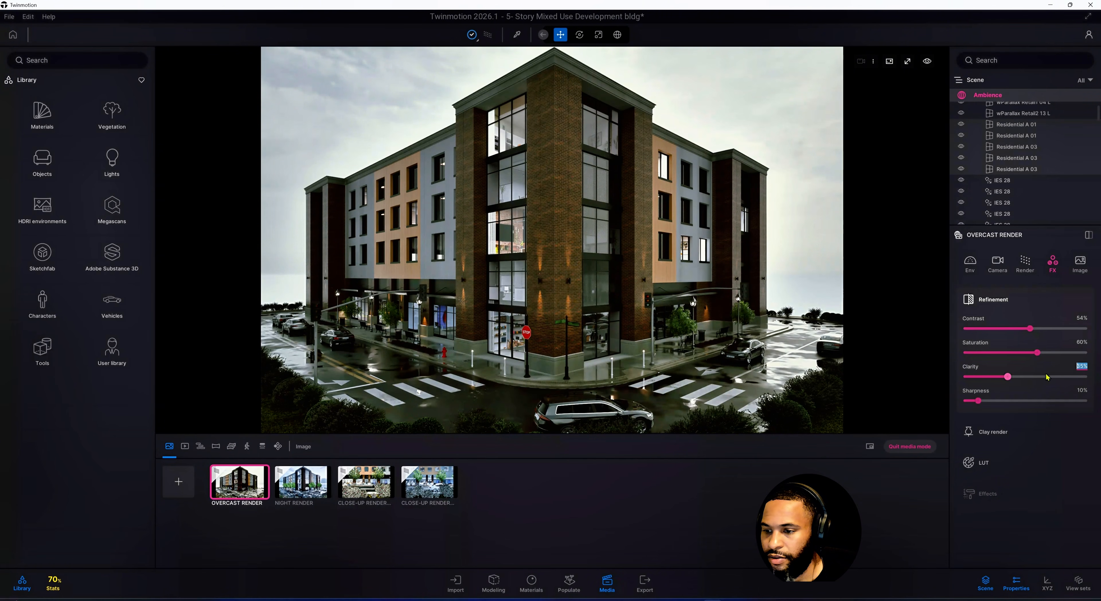
type("45")
key("Return")
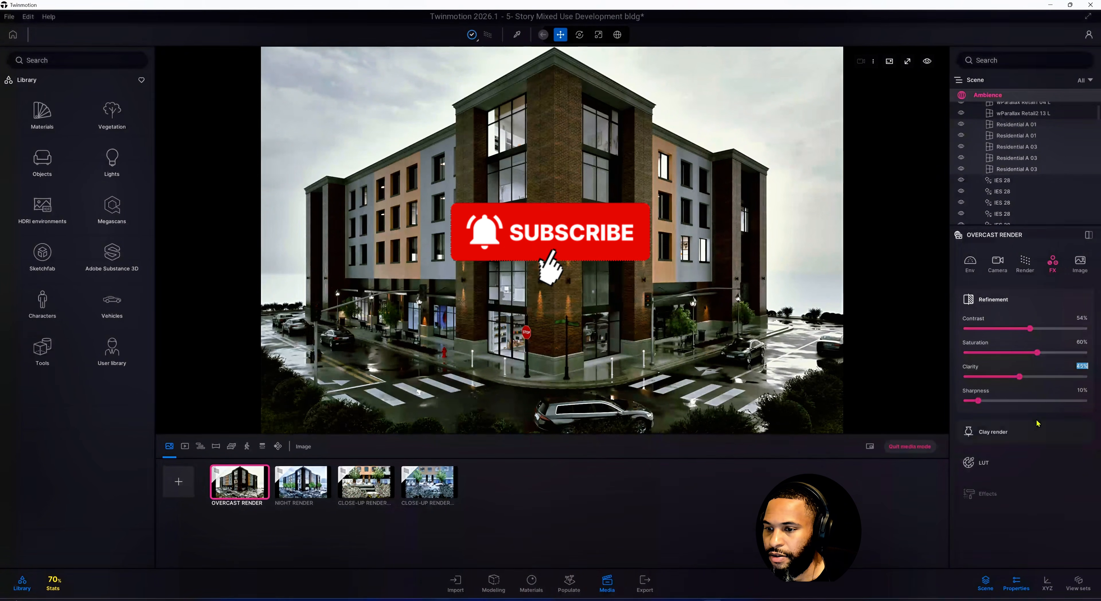
In the Overcast Render's camera lens details, set vignetting to 35%
left_click(997, 262)
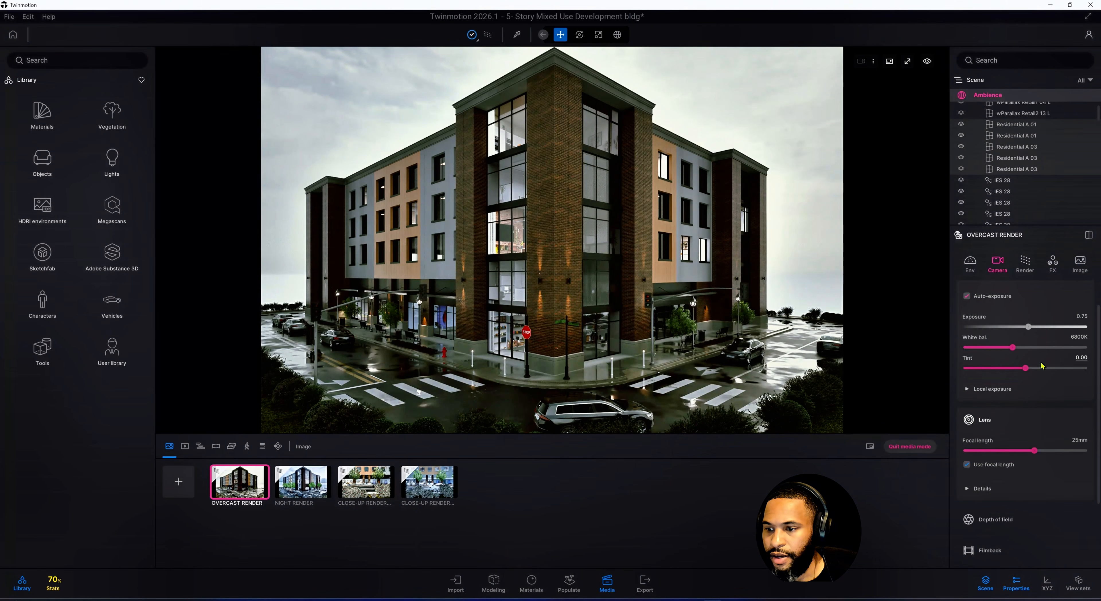
scroll(1041, 371, "down", 2)
scroll(1041, 380, "down", 2)
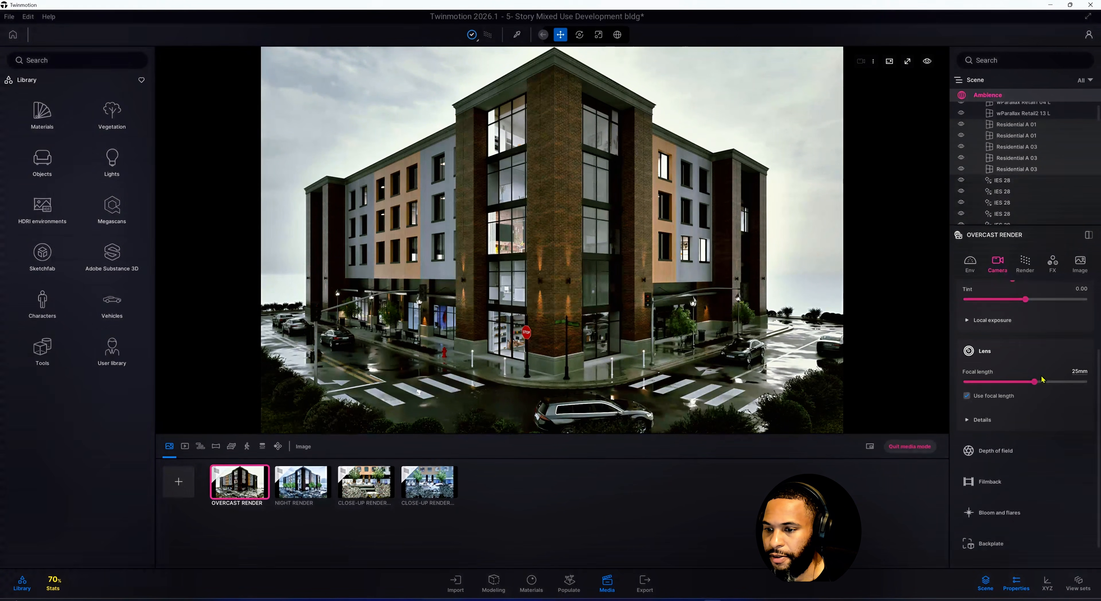
left_click(1022, 421)
scroll(1021, 421, "down", 2)
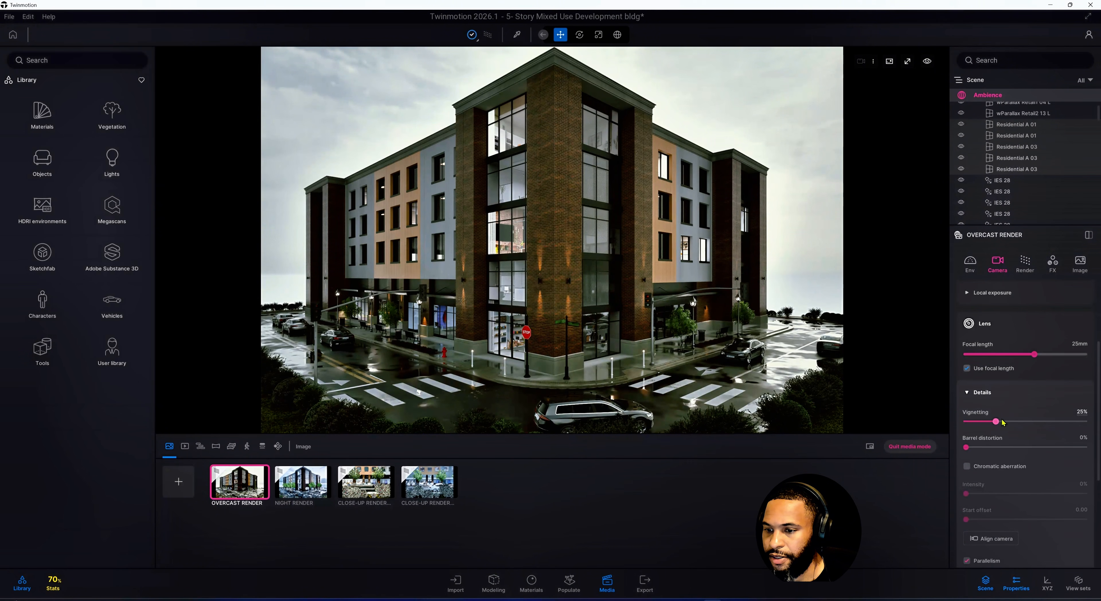
left_click(1081, 411)
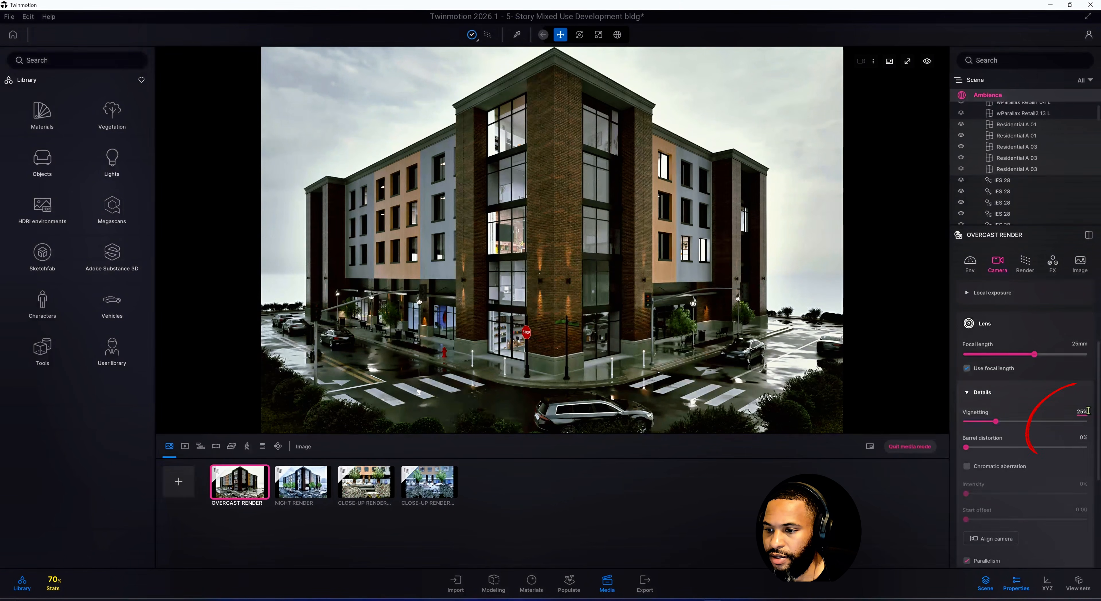
type("35")
key("Return")
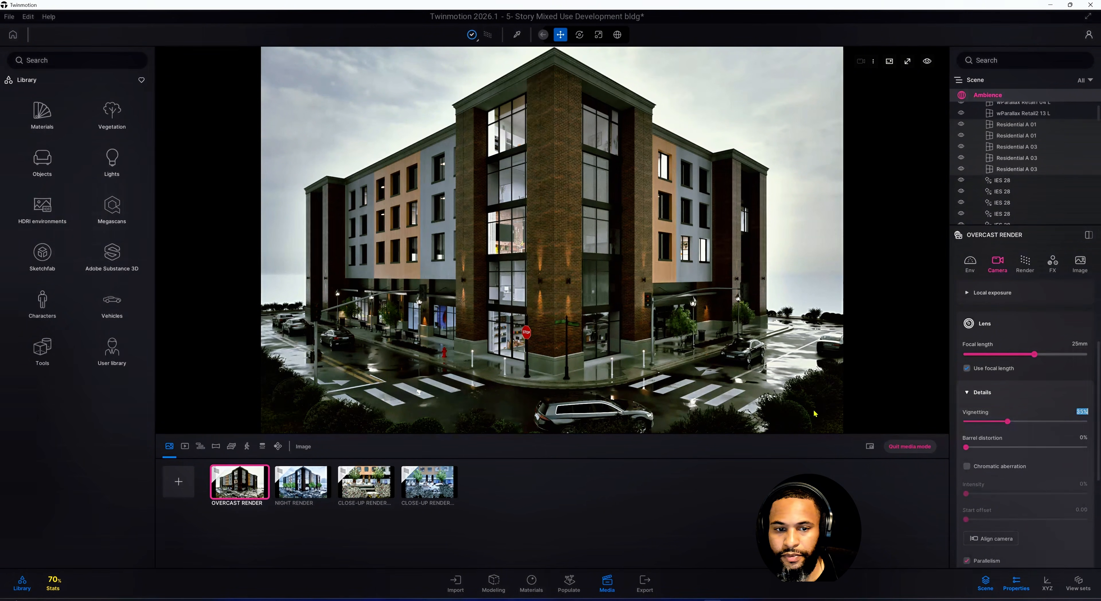
Review the remaining camera settings and return to the Overcast Render's environment settings
scroll(1017, 421, "down", 3)
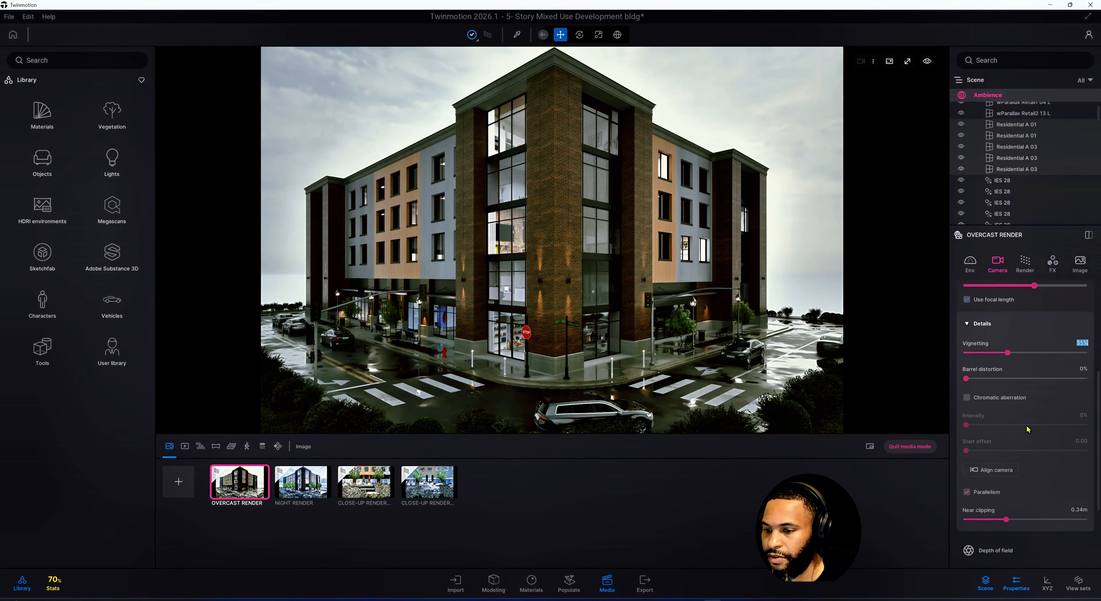
scroll(1028, 430, "down", 3)
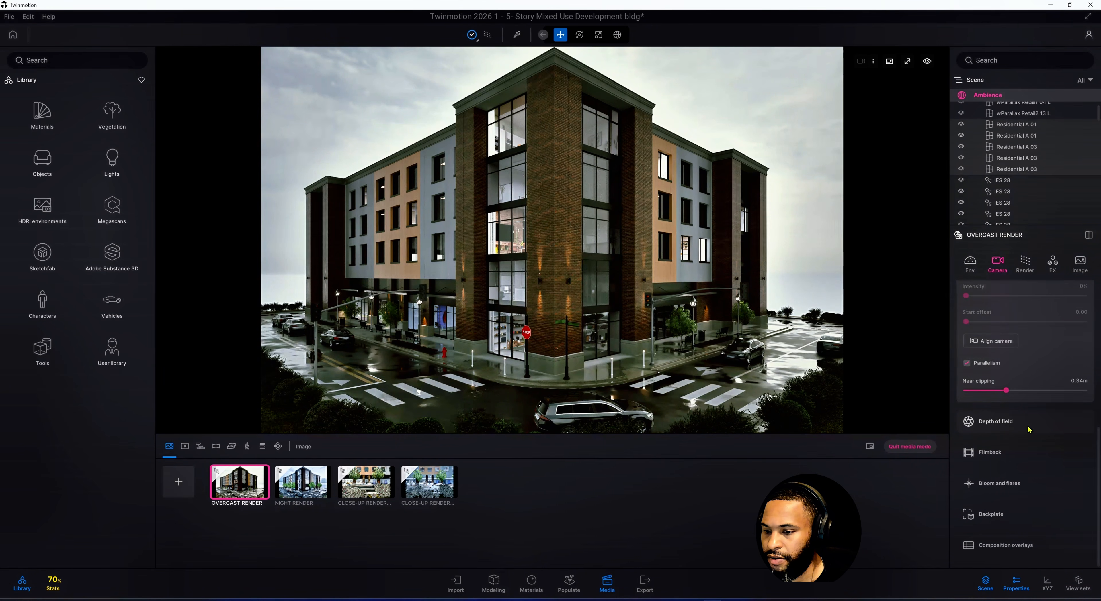
scroll(1028, 429, "up", 3)
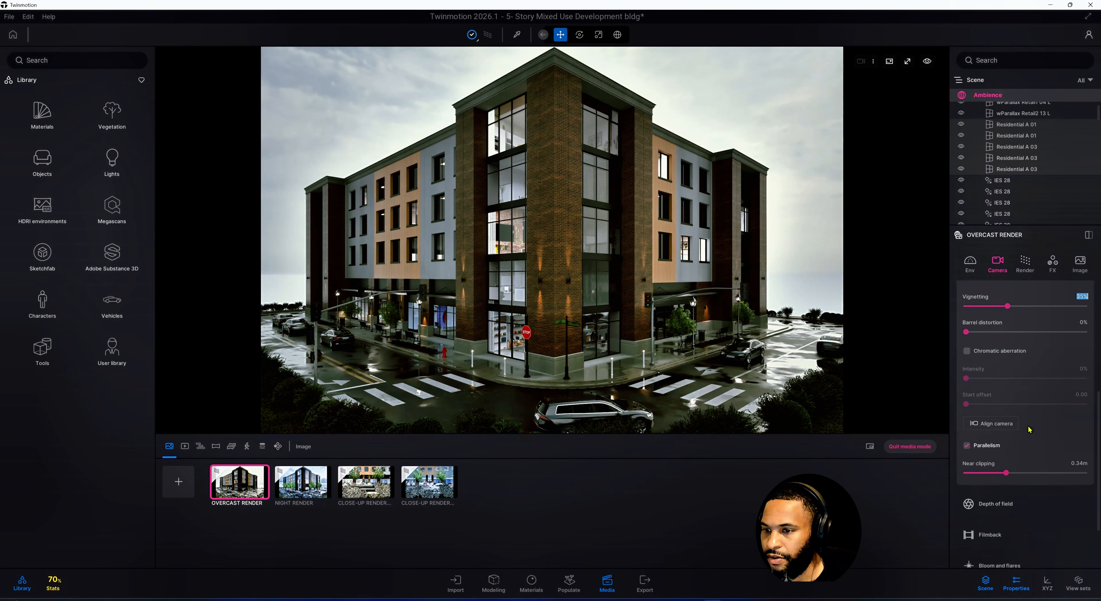
left_click(978, 274)
scroll(1017, 346, "up", 3)
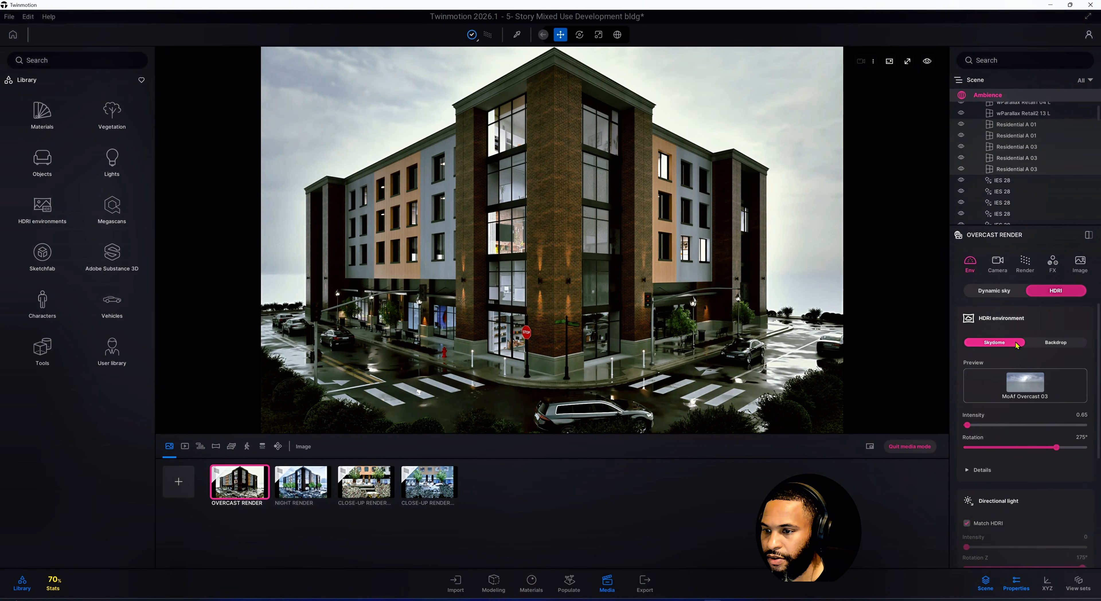